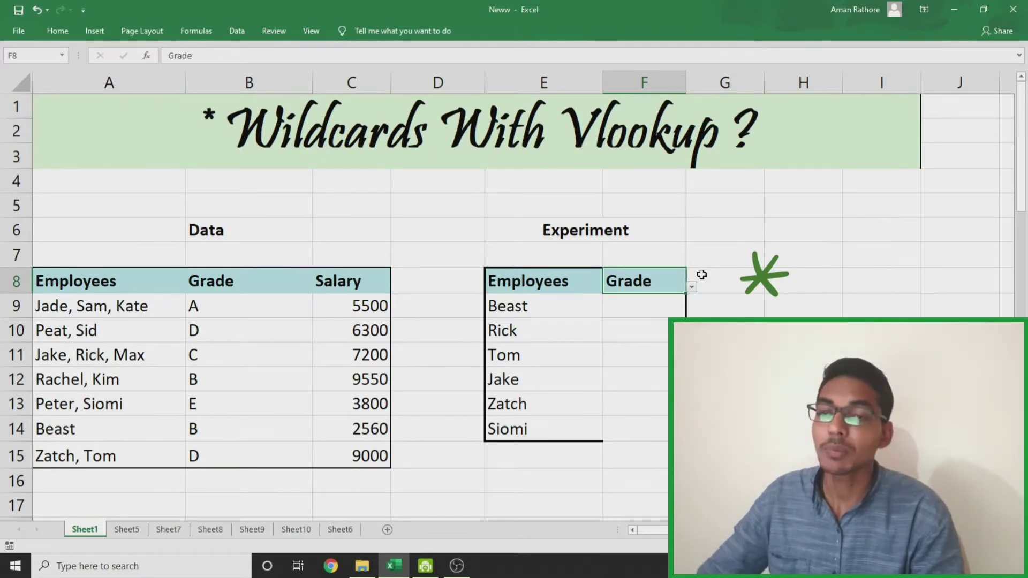
# Review the data table's Employees, Grade and Salary columns, noting multi-name entries like Peat, Sid and Beast
pyautogui.scroll(-1, 701, 274)
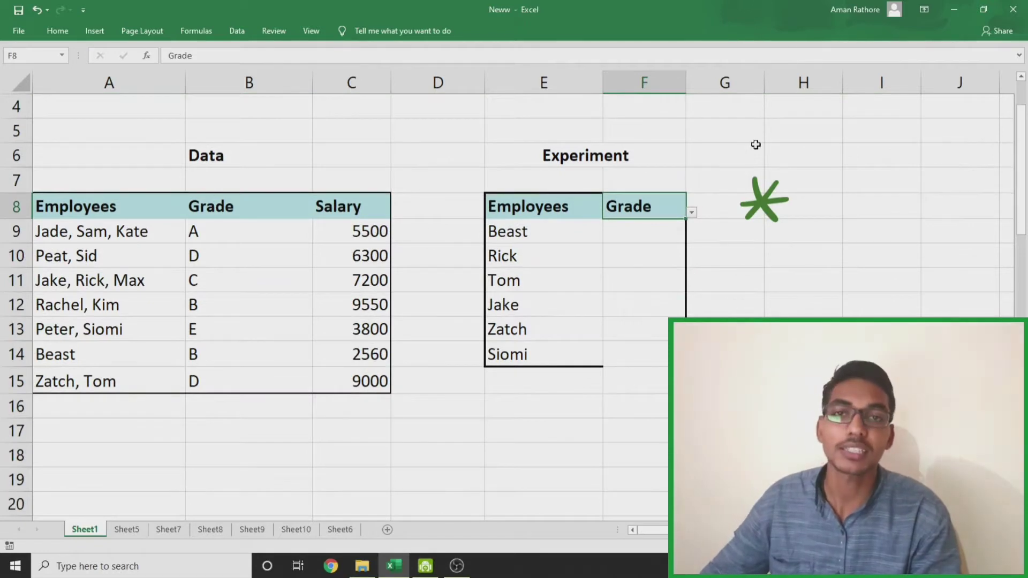
pyautogui.scroll(-3, 715, 176)
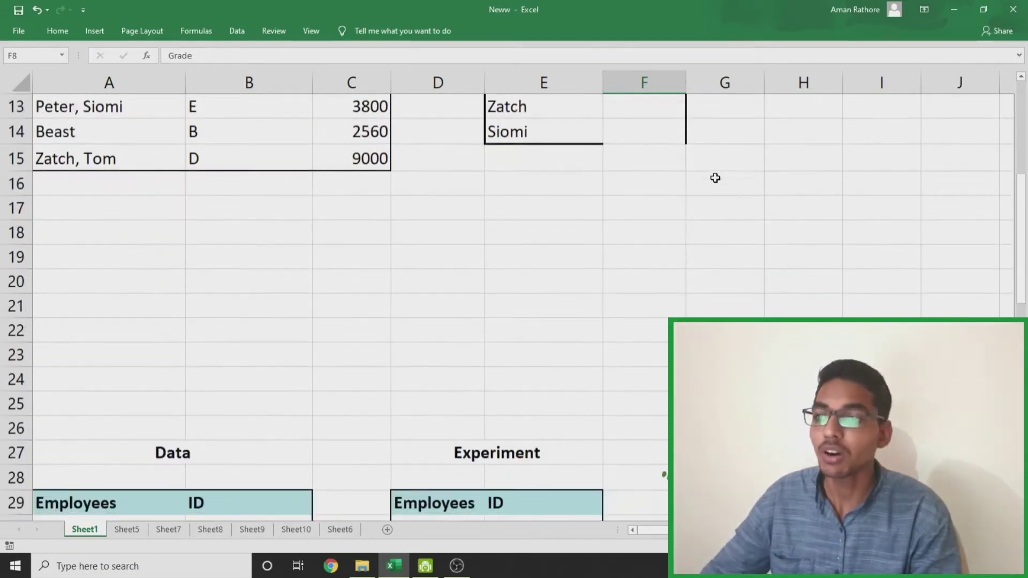
pyautogui.scroll(-5, 715, 178)
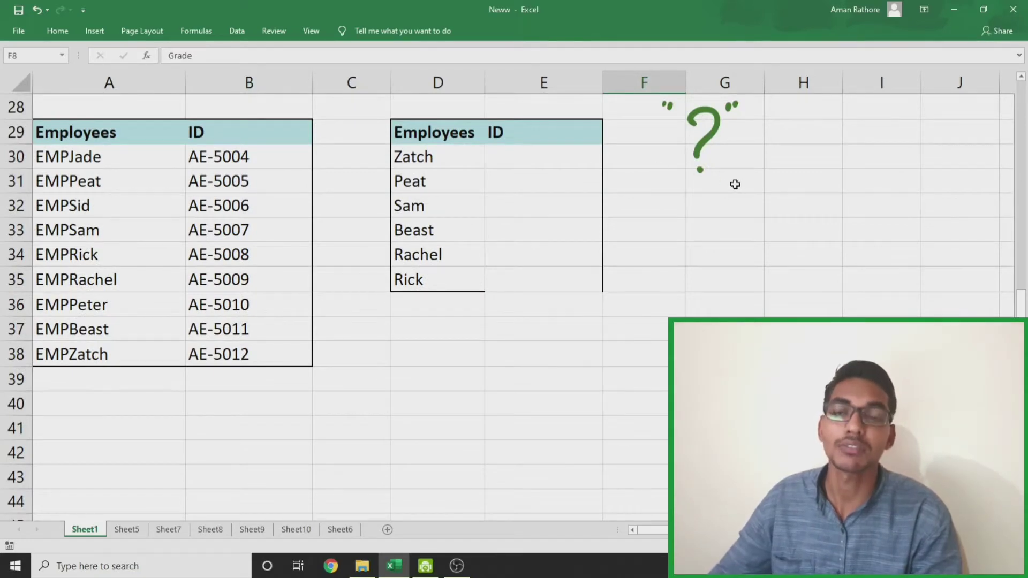
pyautogui.scroll(7, 735, 184)
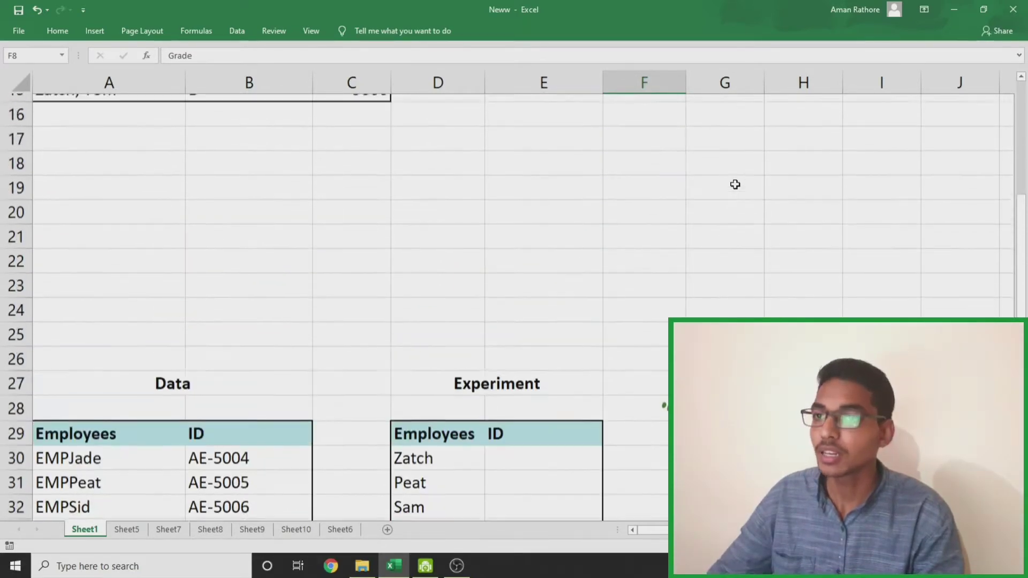
pyautogui.scroll(1, 735, 184)
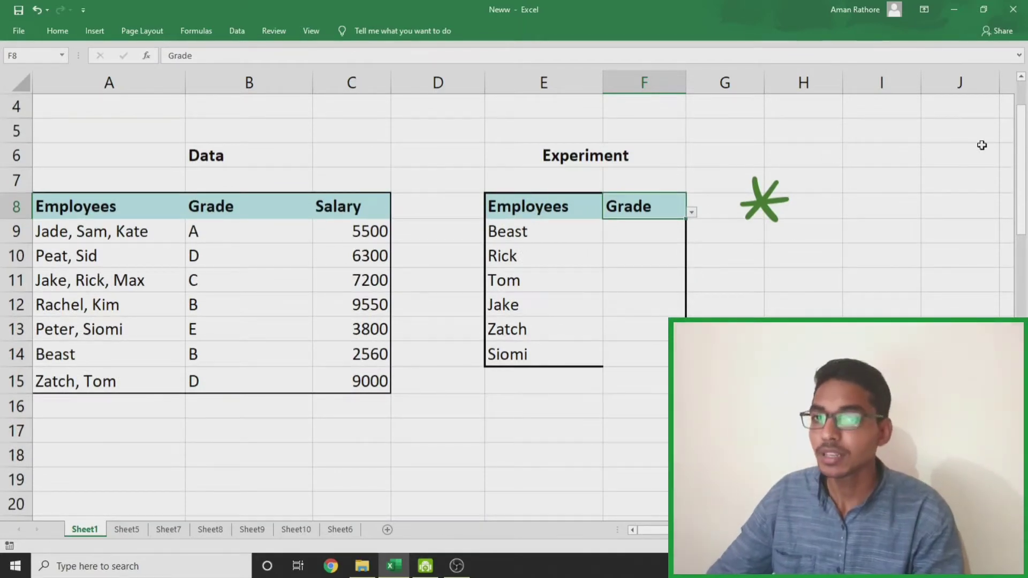
pyautogui.moveTo(1022, 142); pyautogui.dragTo(1023, 149)
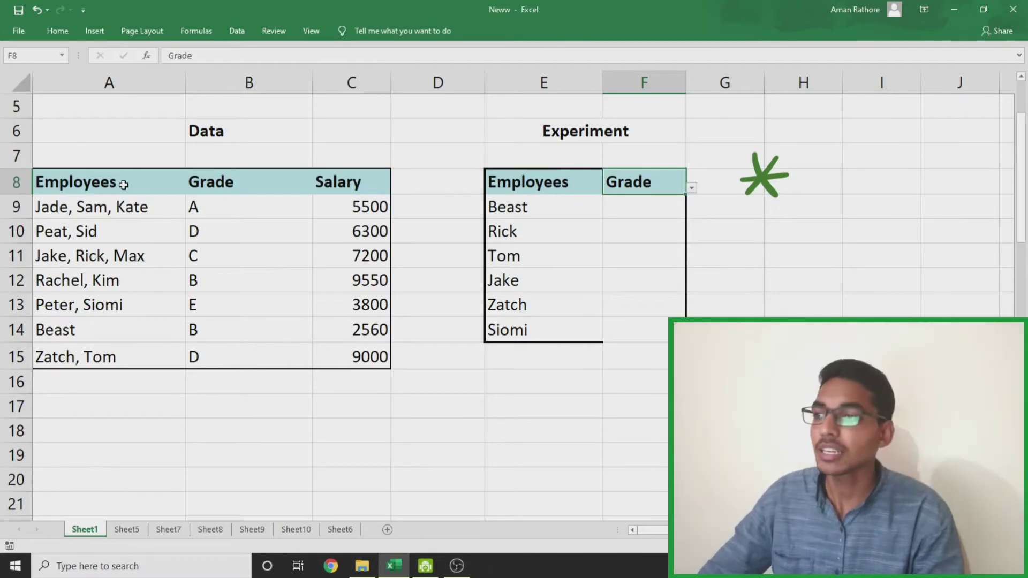
pyautogui.click(125, 185)
pyautogui.click(229, 186)
pyautogui.click(344, 188)
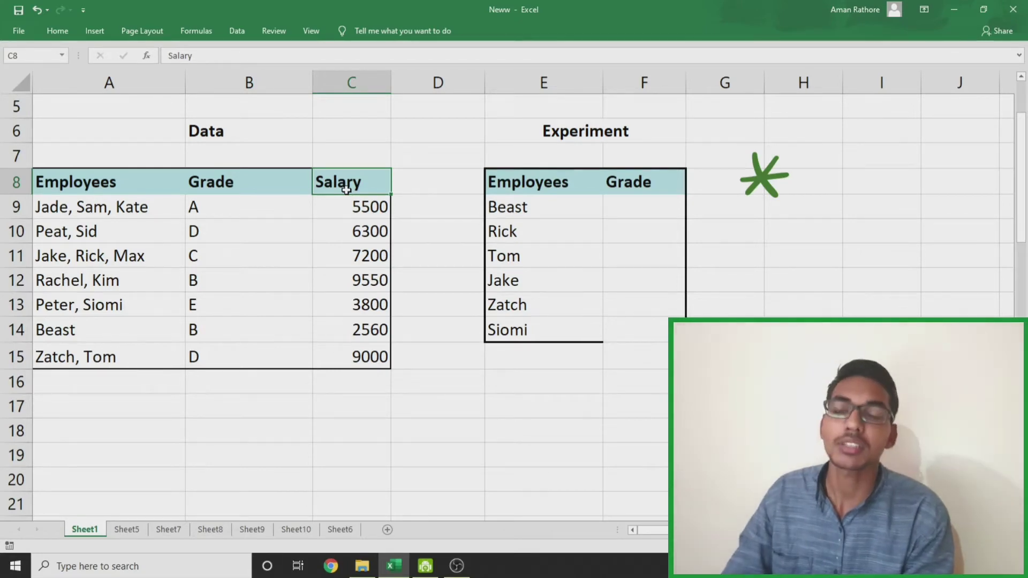
pyautogui.click(83, 229)
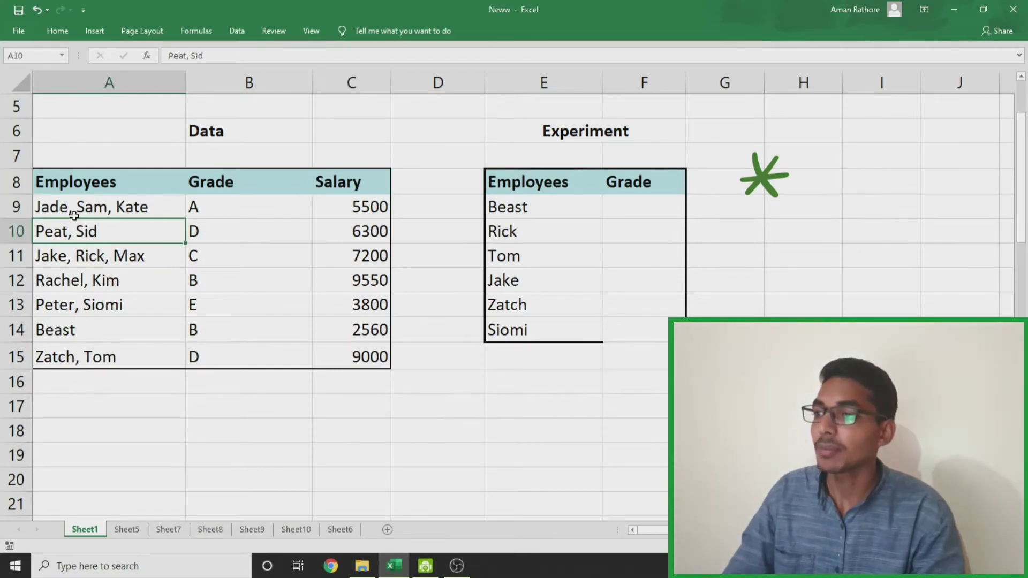
pyautogui.click(77, 211)
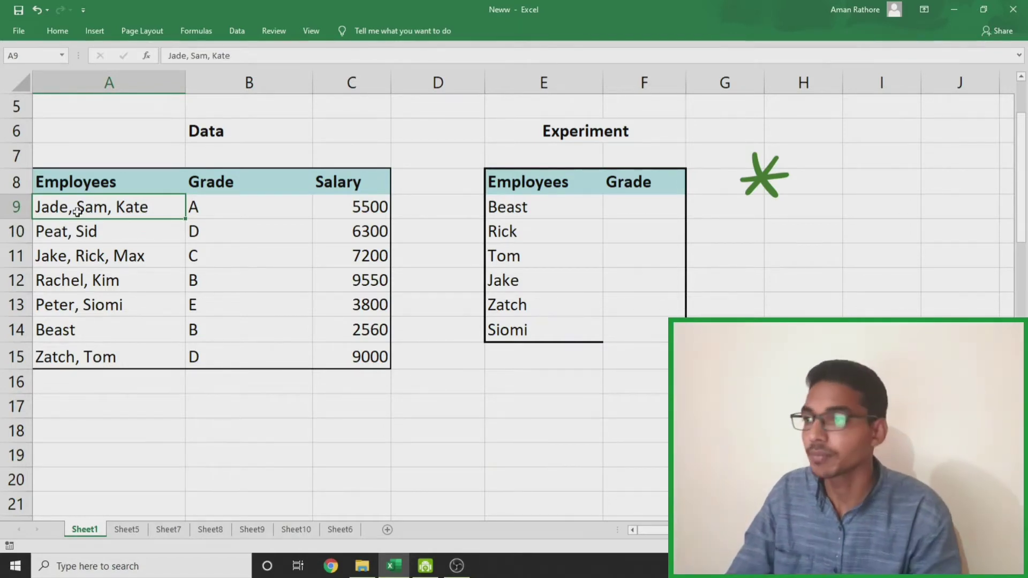
pyautogui.click(77, 228)
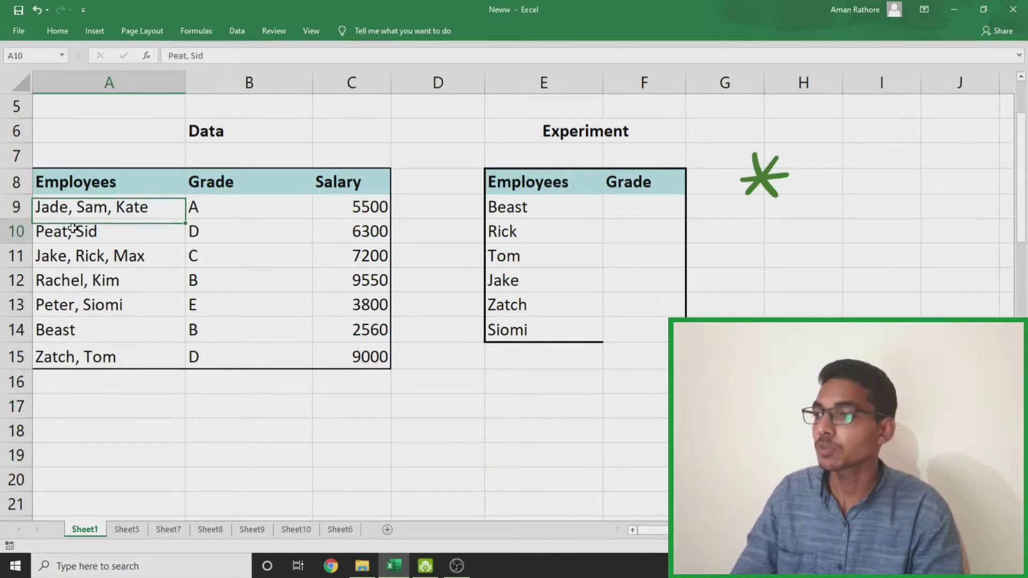
pyautogui.click(73, 329)
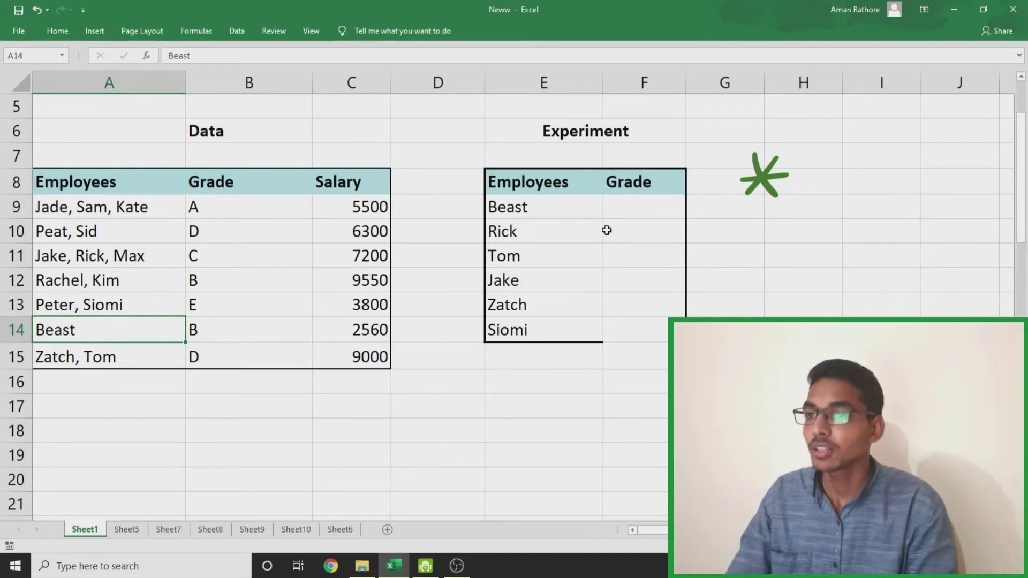
# Enter =VLOOKUP(E9,$A$9:$C$15,2,false) in F9 so it returns Beast's grade B
pyautogui.click(627, 211)
pyautogui.write('=vloo')
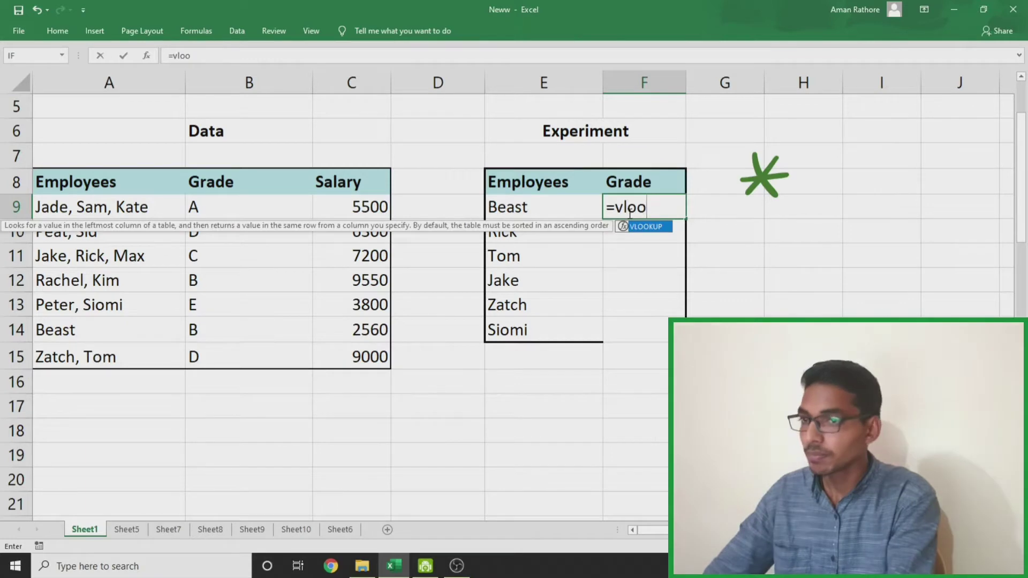
pyautogui.press('Tab')
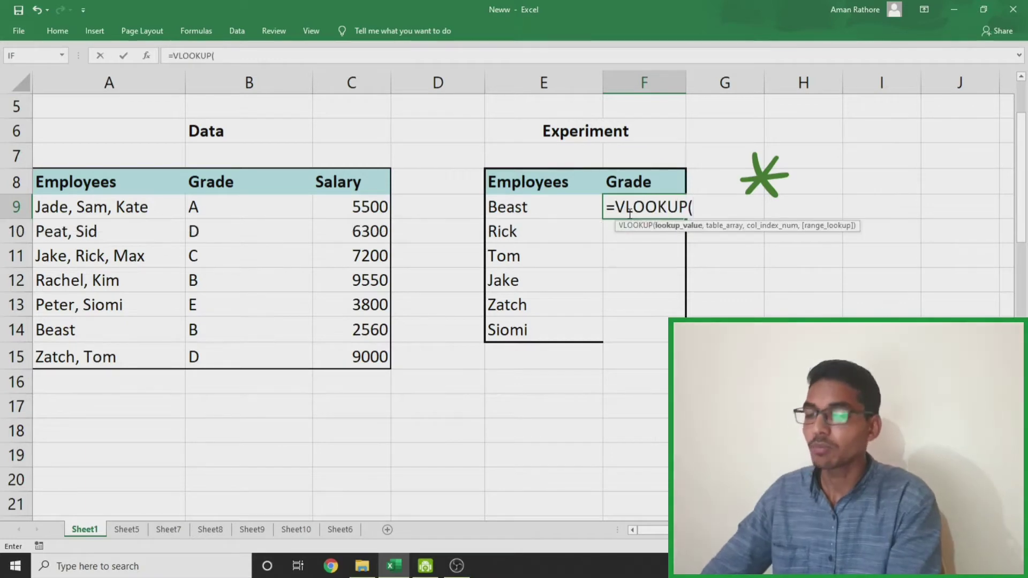
pyautogui.click(539, 211)
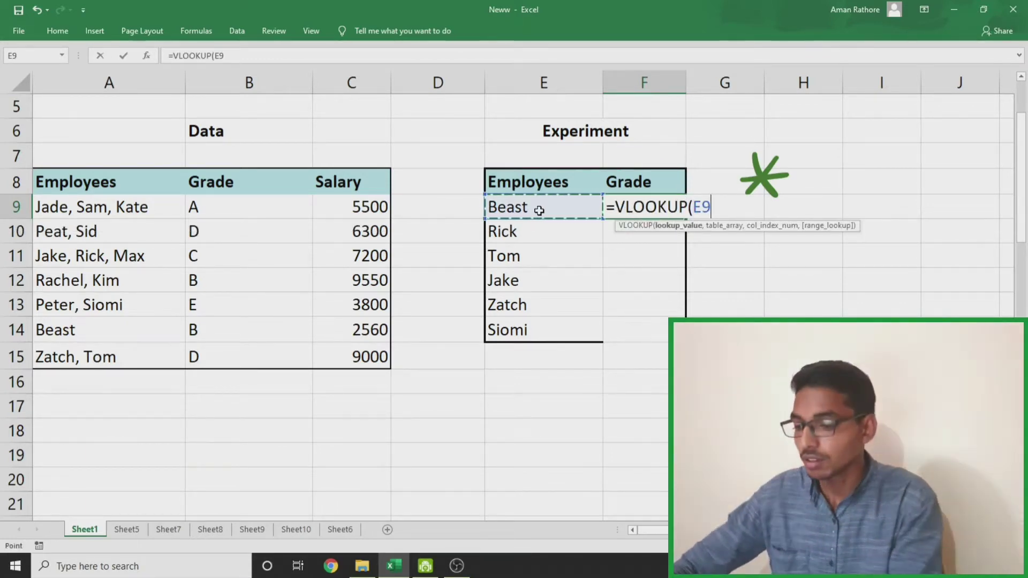
pyautogui.write(',')
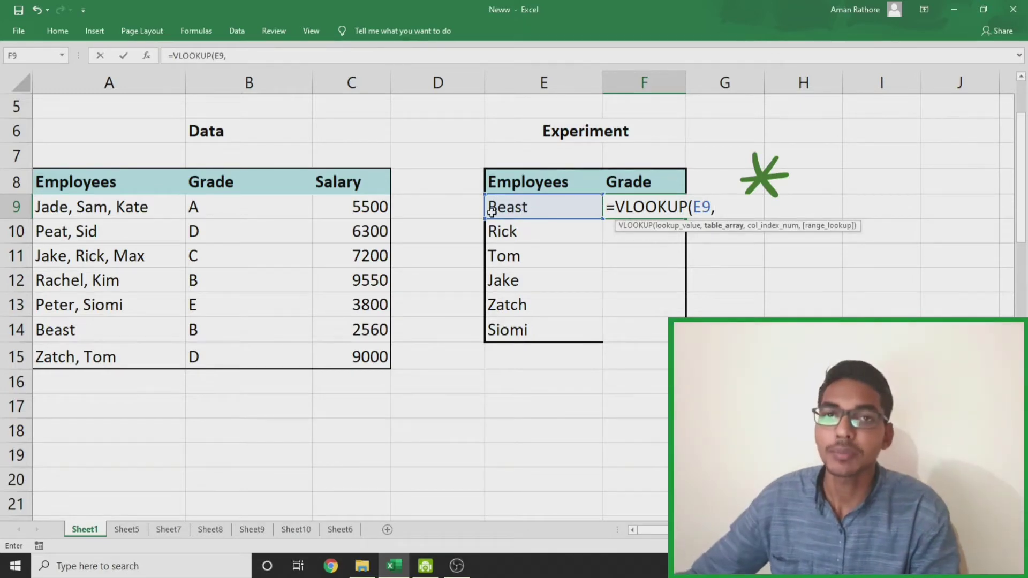
pyautogui.moveTo(102, 207); pyautogui.dragTo(356, 353)
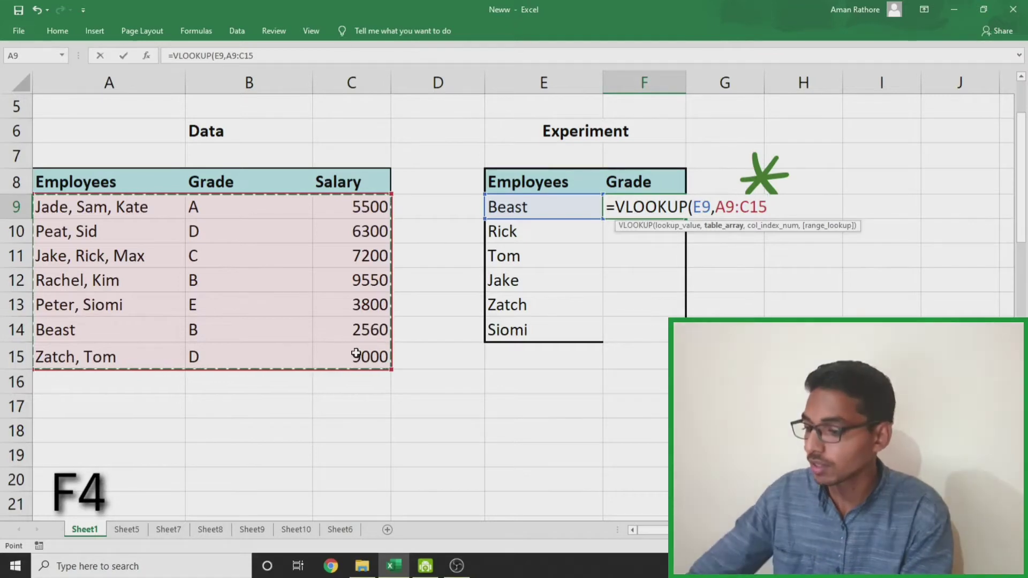
pyautogui.press('F4')
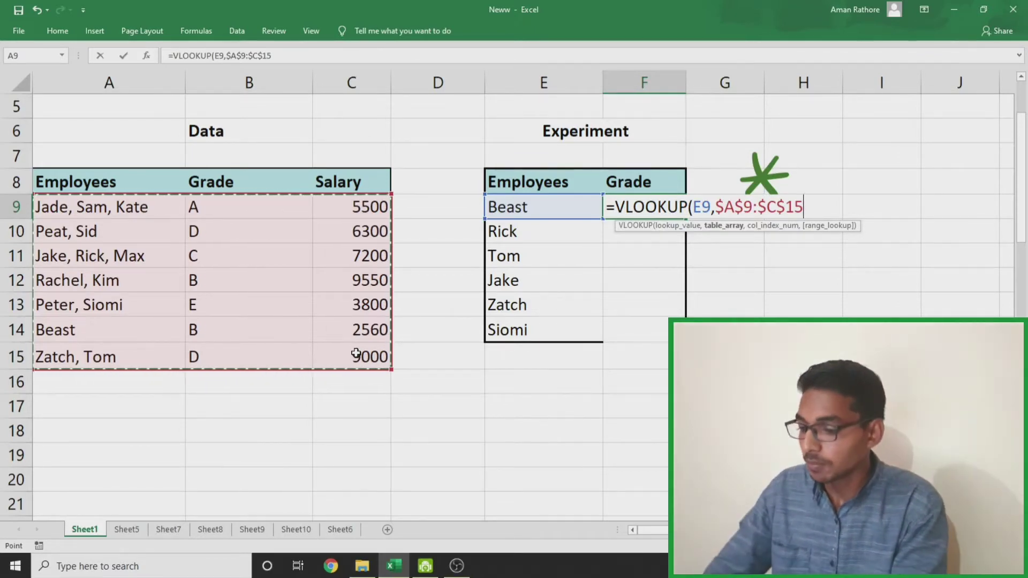
pyautogui.write(',')
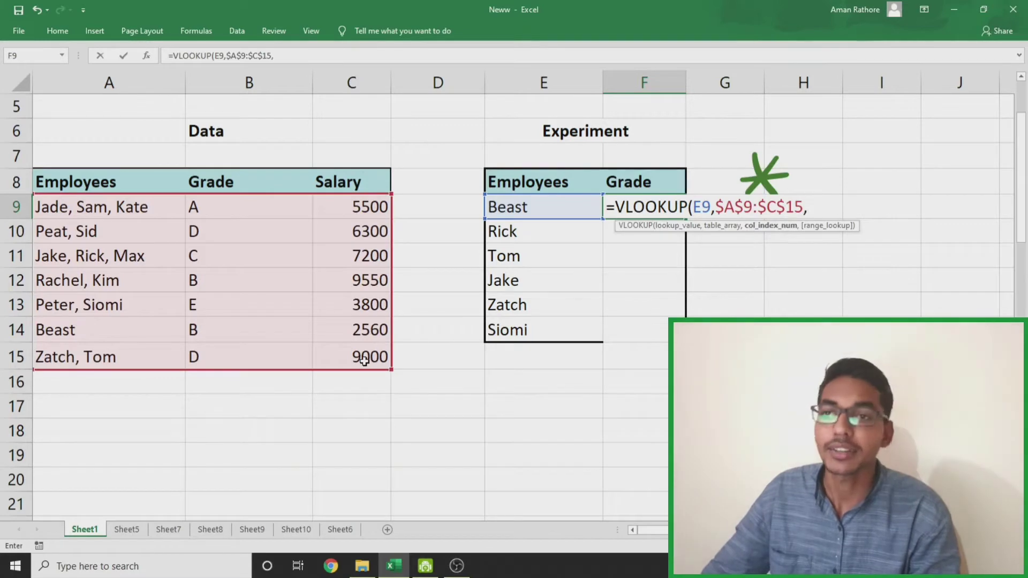
pyautogui.write('2,')
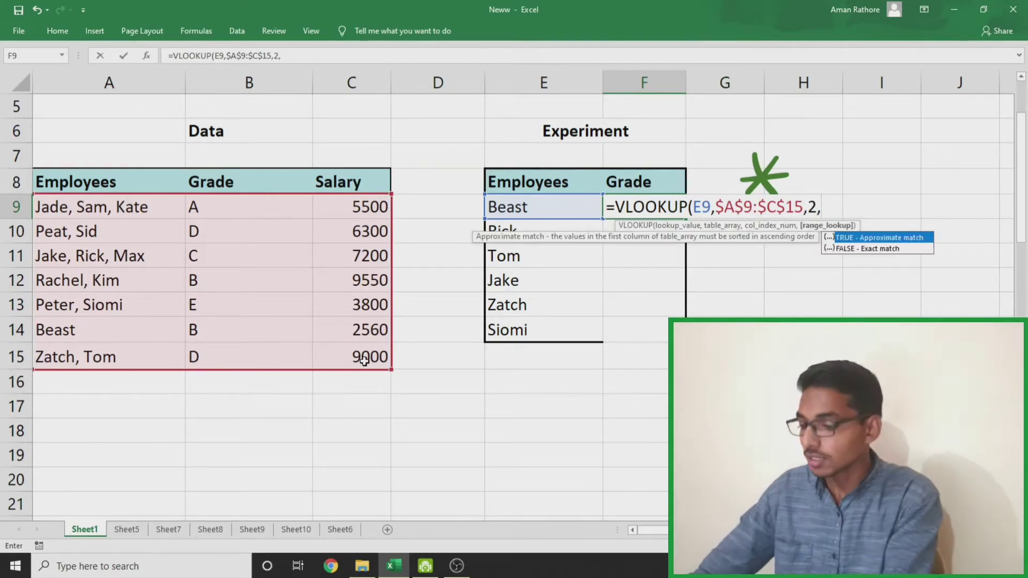
pyautogui.write('false')
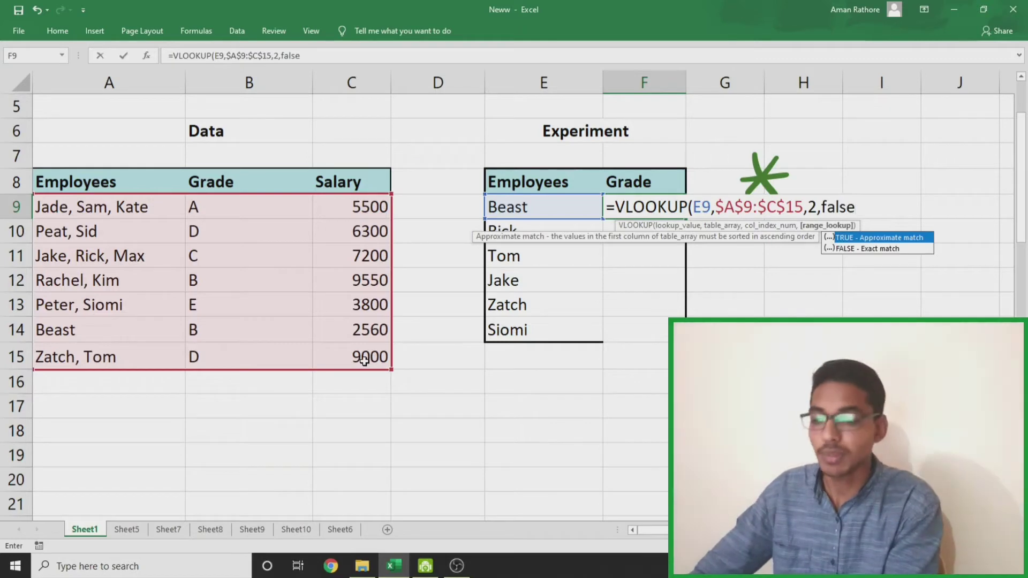
pyautogui.write(')')
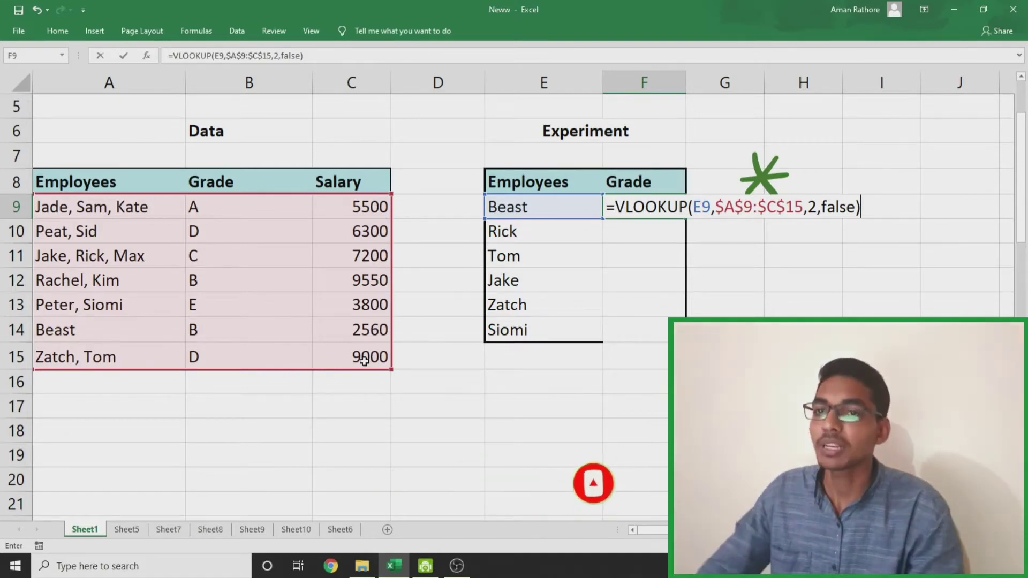
pyautogui.press('Return')
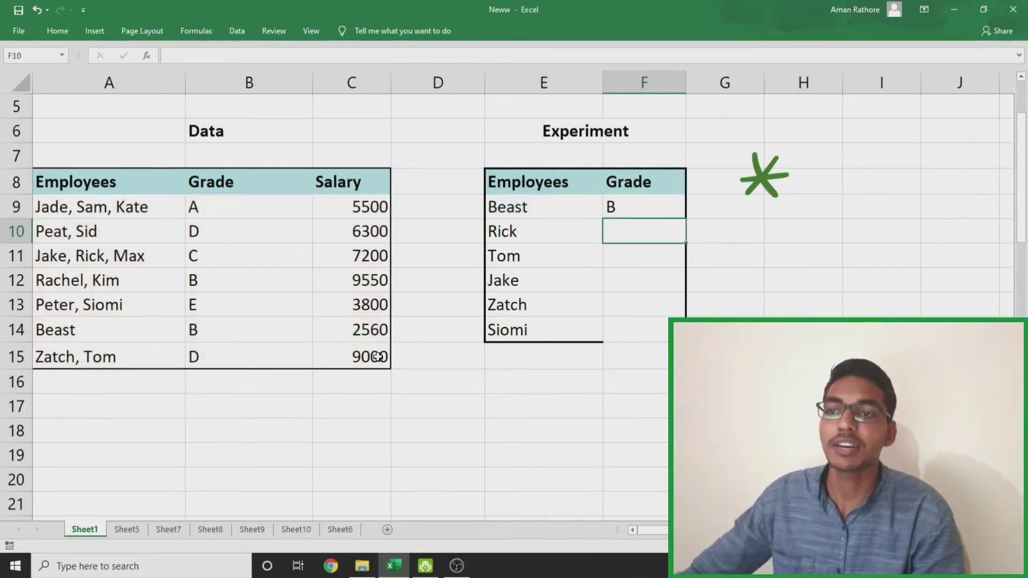
# Fill the F9 grade formula down to F14, where Rick and the other names return #N/A
pyautogui.click(17, 329)
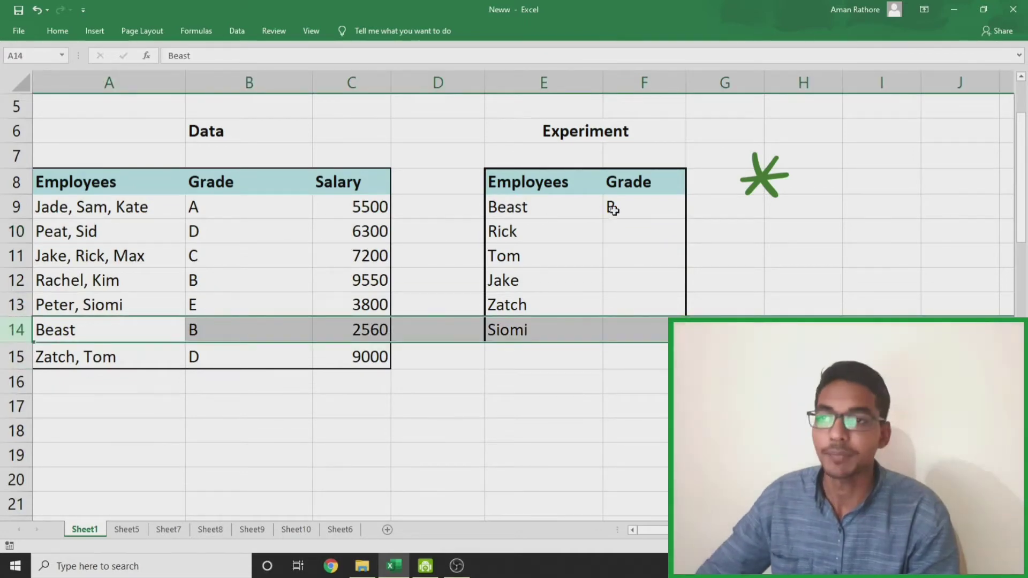
pyautogui.click(664, 210)
pyautogui.moveTo(689, 218); pyautogui.dragTo(676, 338)
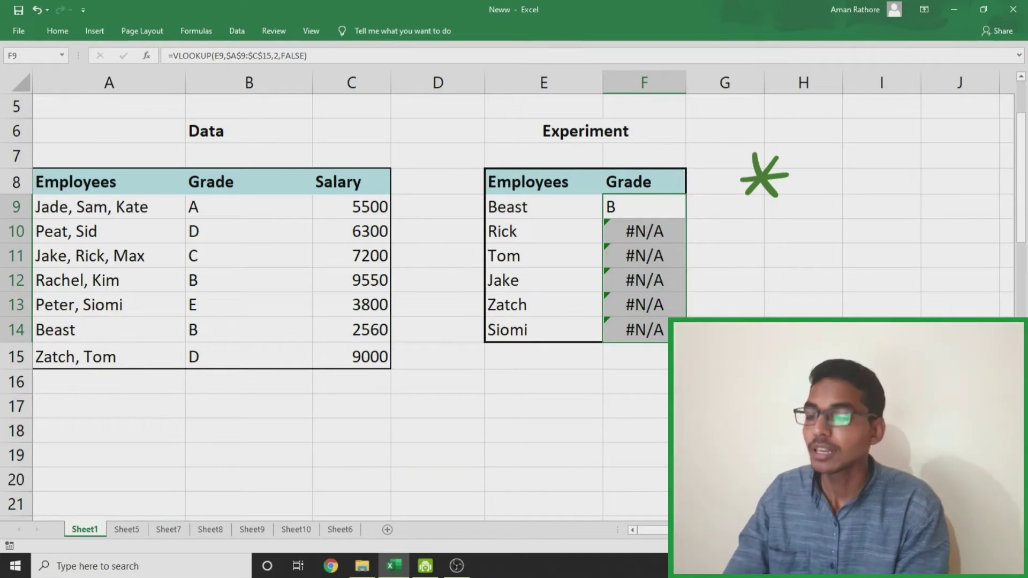
pyautogui.click(524, 237)
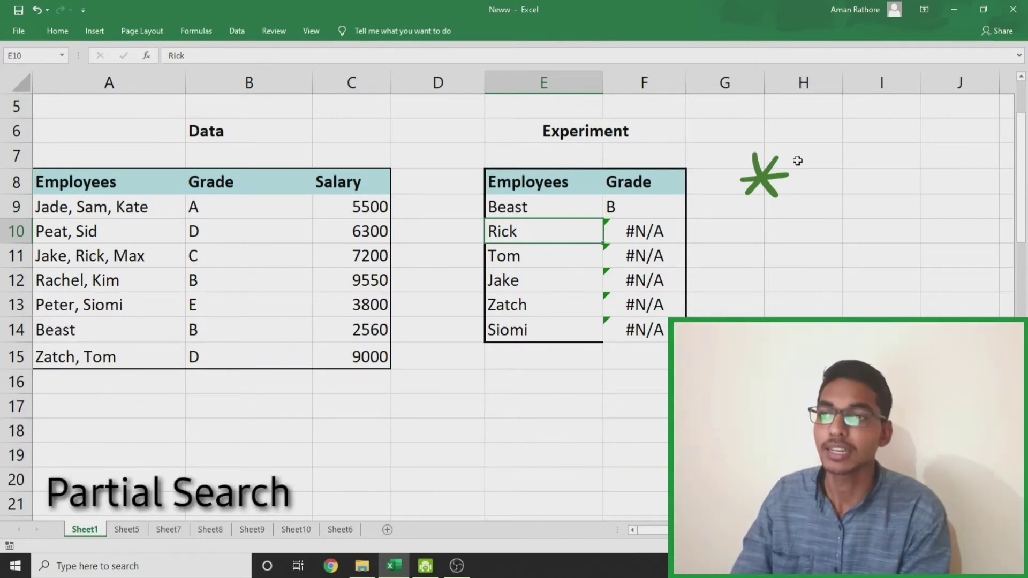
# Change E10 to *Rick* so F10 returns grade C
pyautogui.doubleClick(532, 233)
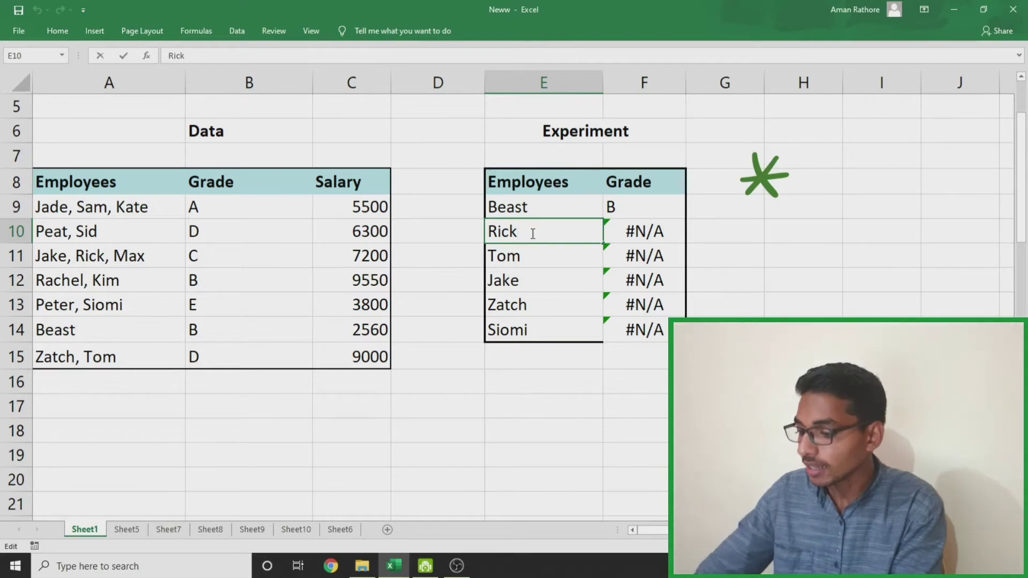
pyautogui.write('*')
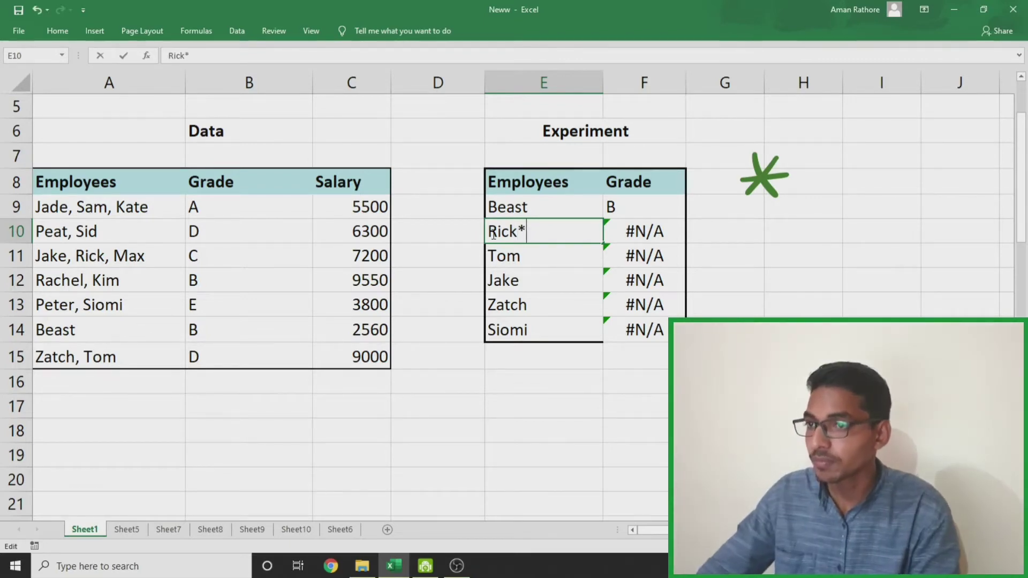
pyautogui.click(495, 234)
pyautogui.write('*')
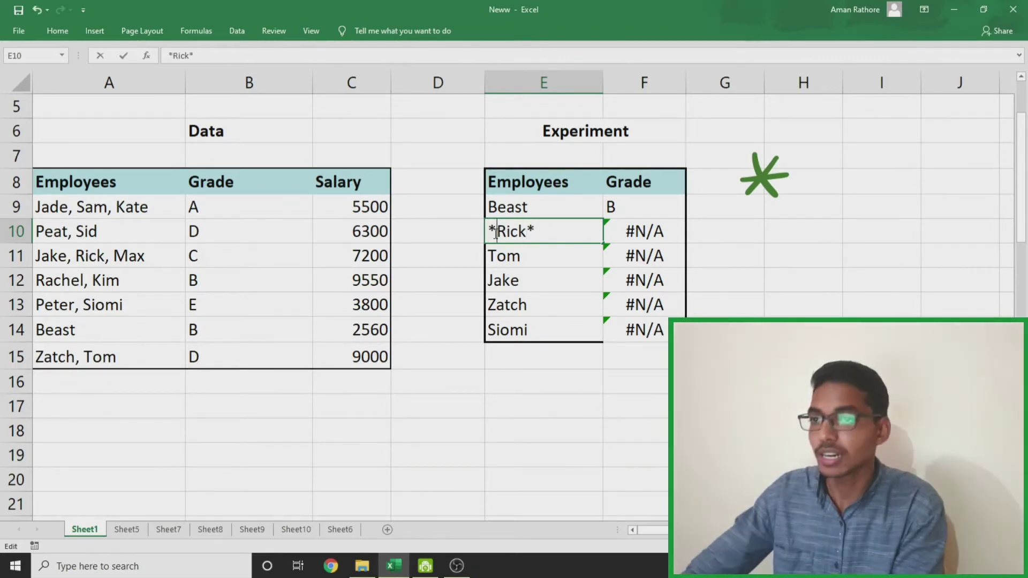
pyautogui.click(530, 250)
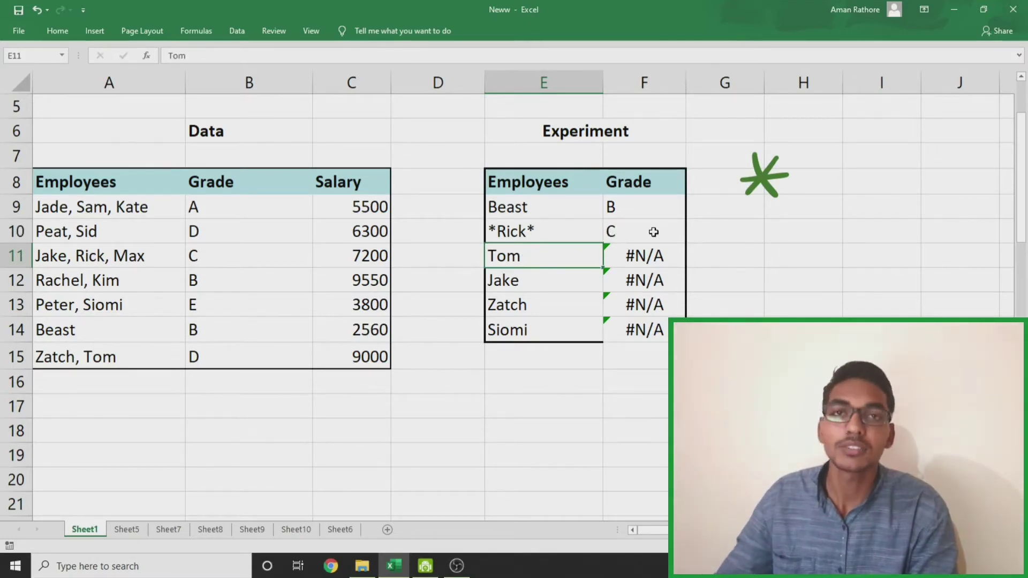
# Remove both asterisks to restore E10 to plain Rick
pyautogui.click(547, 228)
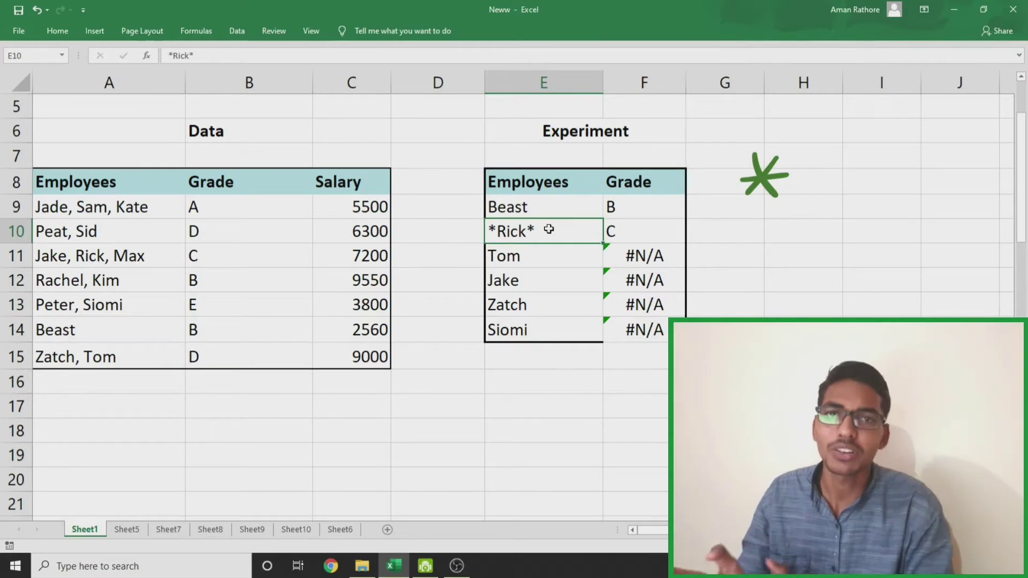
pyautogui.doubleClick(552, 230)
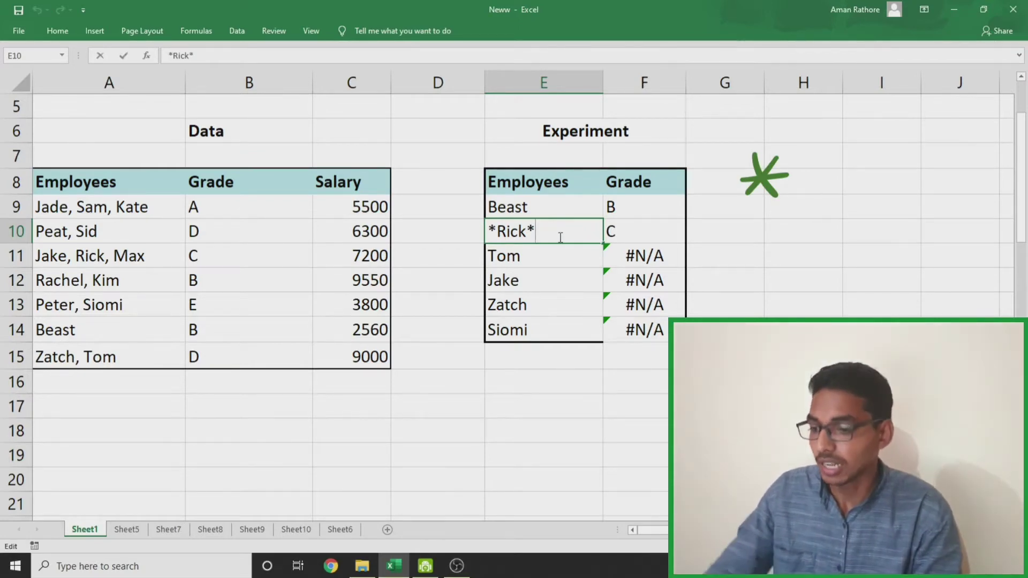
pyautogui.press('BackSpace')
pyautogui.click(498, 230)
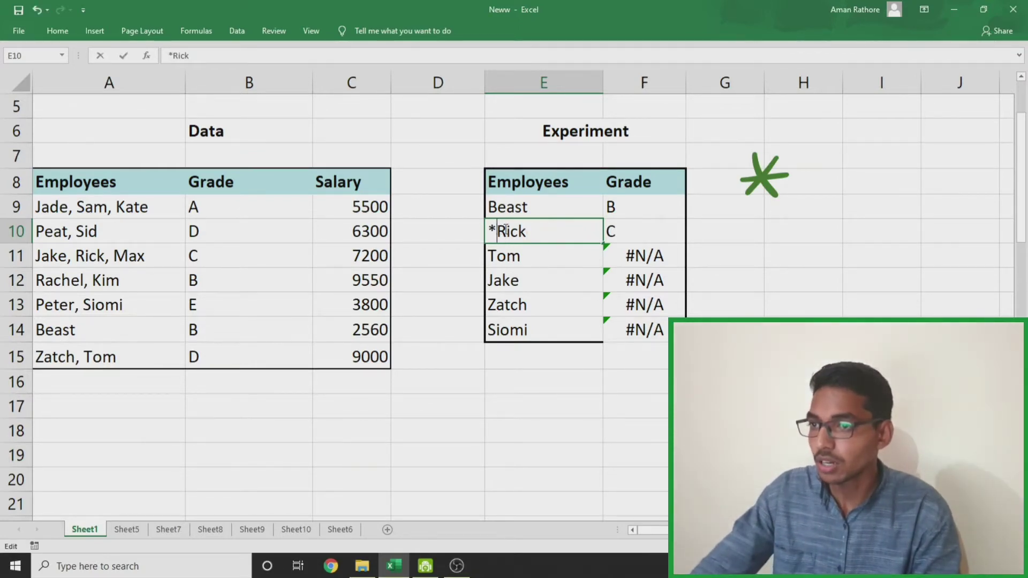
pyautogui.press('BackSpace')
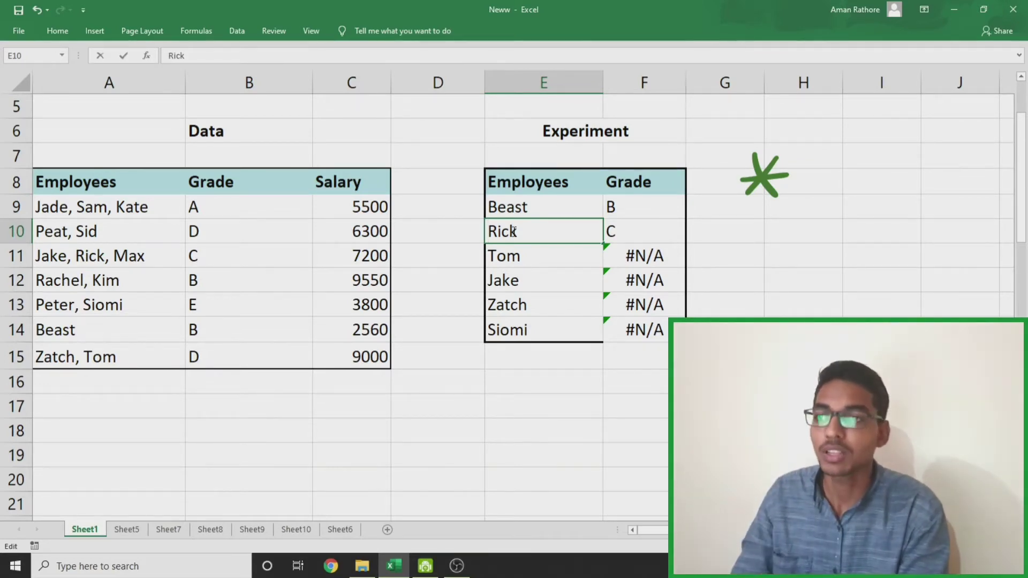
pyautogui.doubleClick(636, 207)
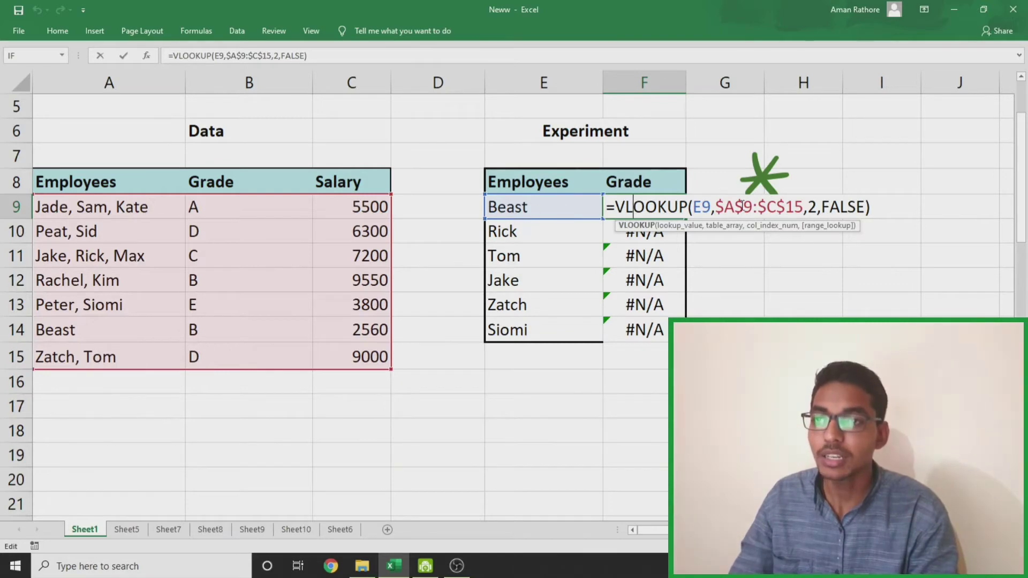
# Change F9 to =VLOOKUP("*"&E9&"*",$A$9:$C$15,2,FALSE) and fill to F14, giving B, C, D, C, D, E
pyautogui.click(691, 209)
pyautogui.click(693, 209)
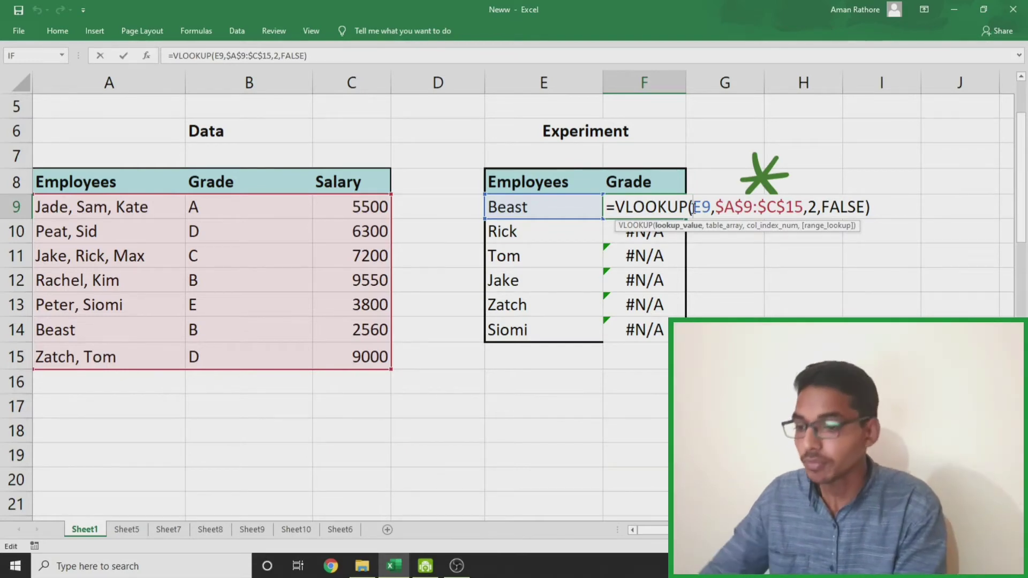
pyautogui.write('"')
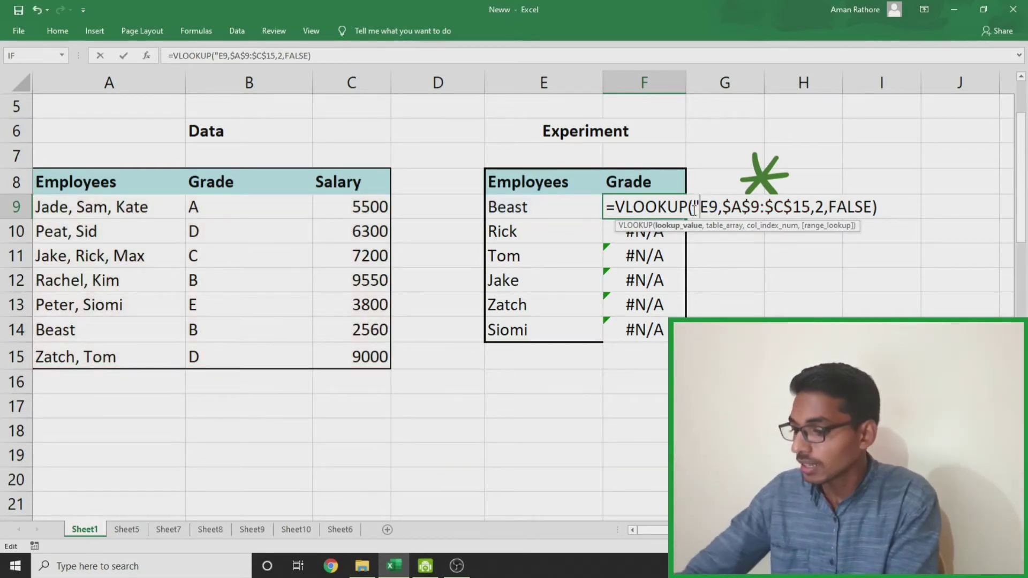
pyautogui.write('*"')
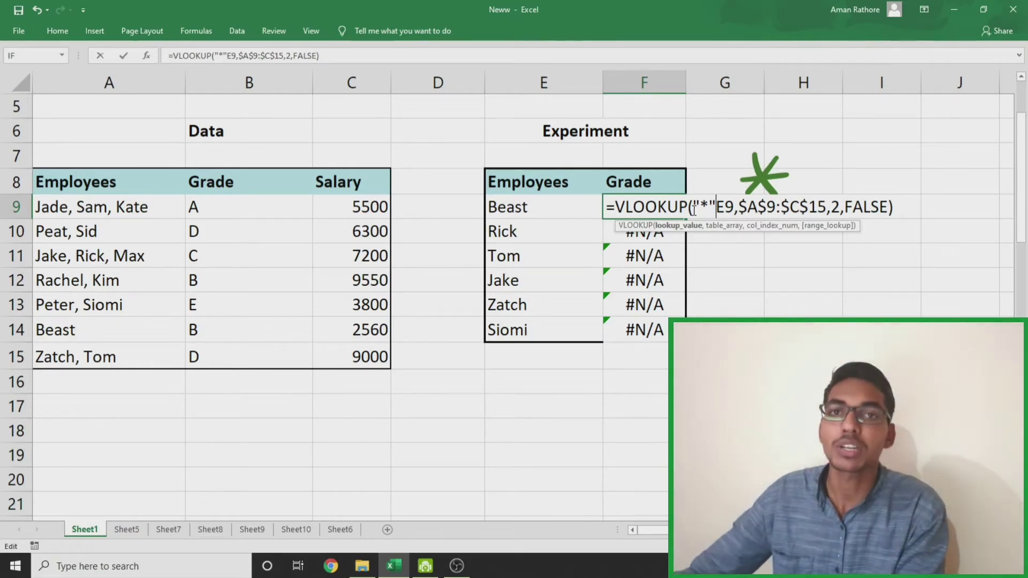
pyautogui.write('&')
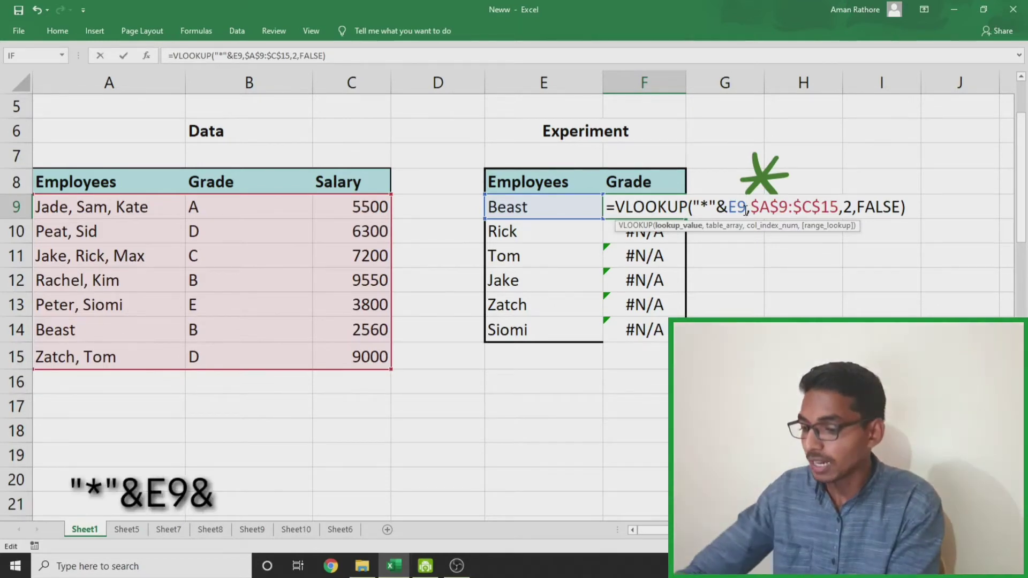
pyautogui.write('&"*')
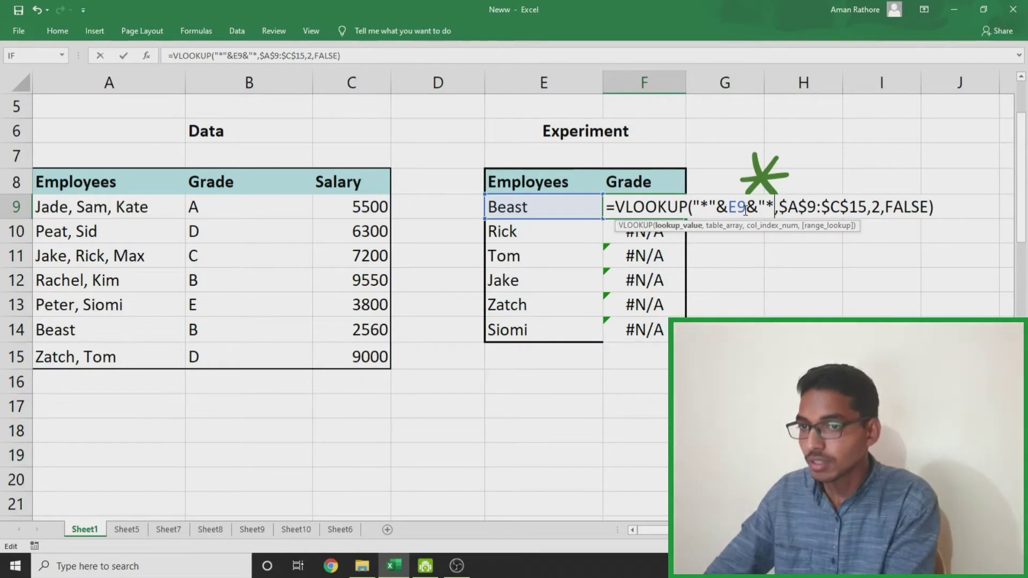
pyautogui.write('"')
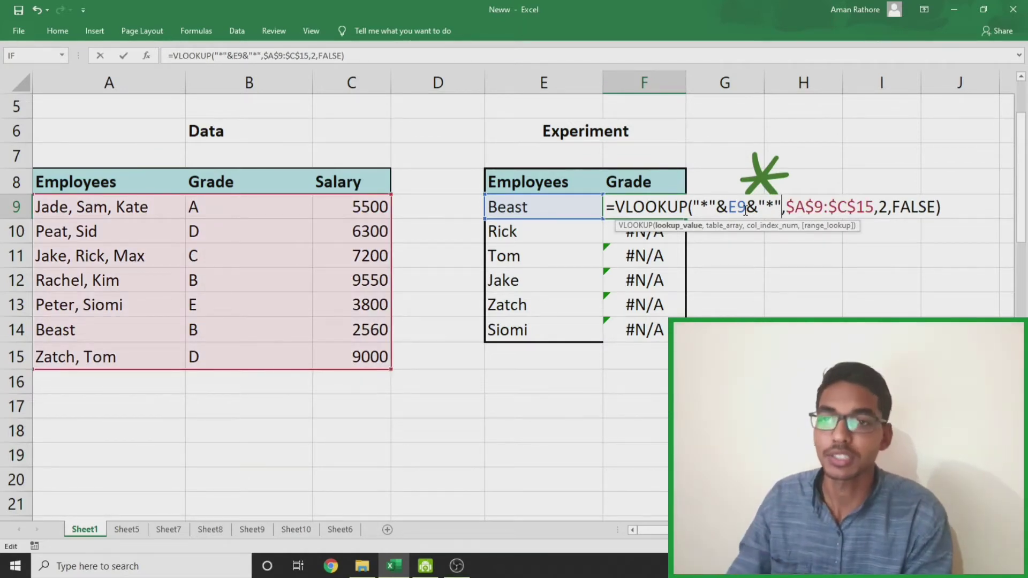
pyautogui.press('Return')
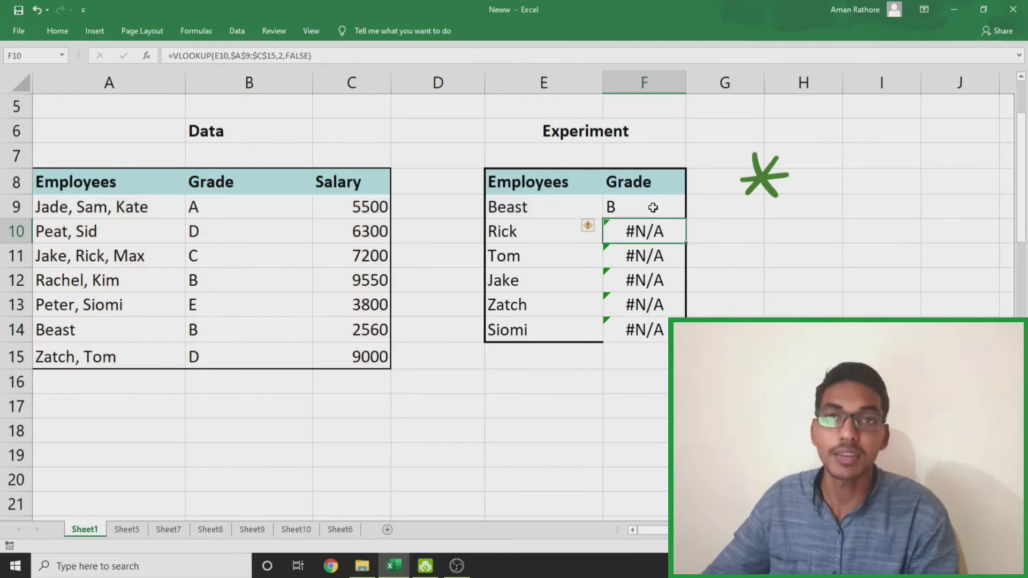
pyautogui.click(622, 205)
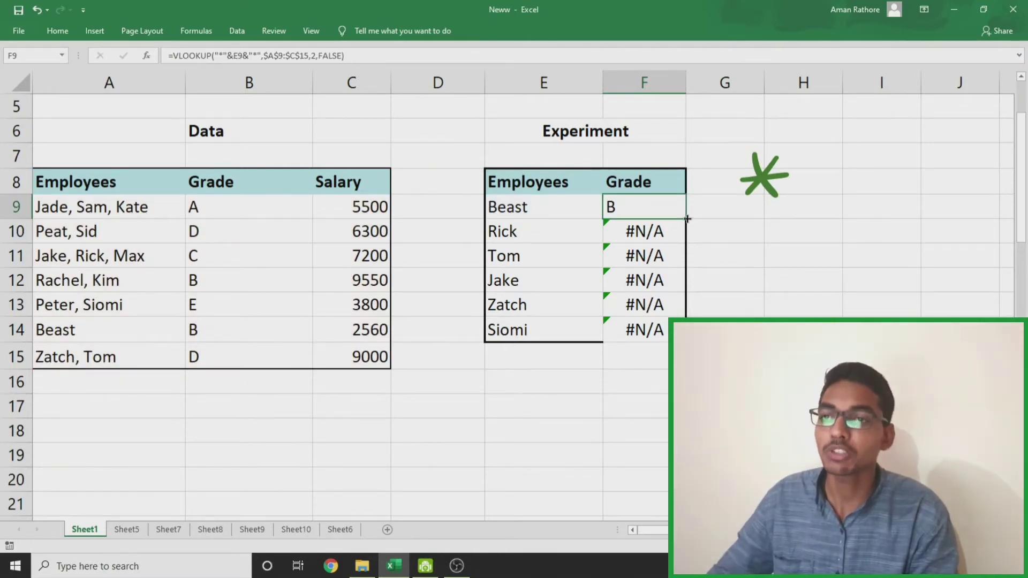
pyautogui.moveTo(688, 220); pyautogui.dragTo(665, 334)
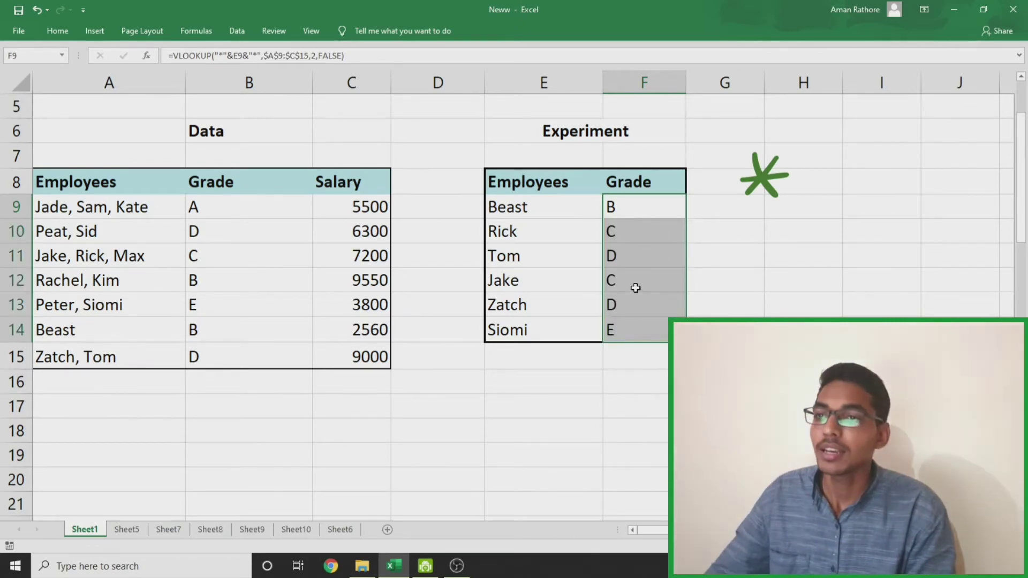
# Switch the F8 header from Grade to Salary
pyautogui.click(644, 182)
pyautogui.click(691, 187)
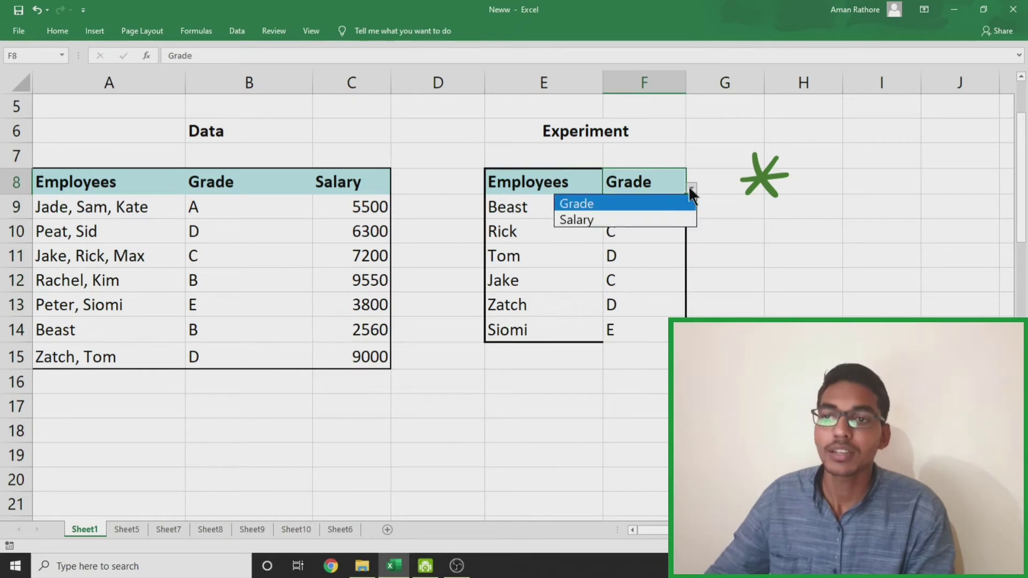
pyautogui.click(634, 217)
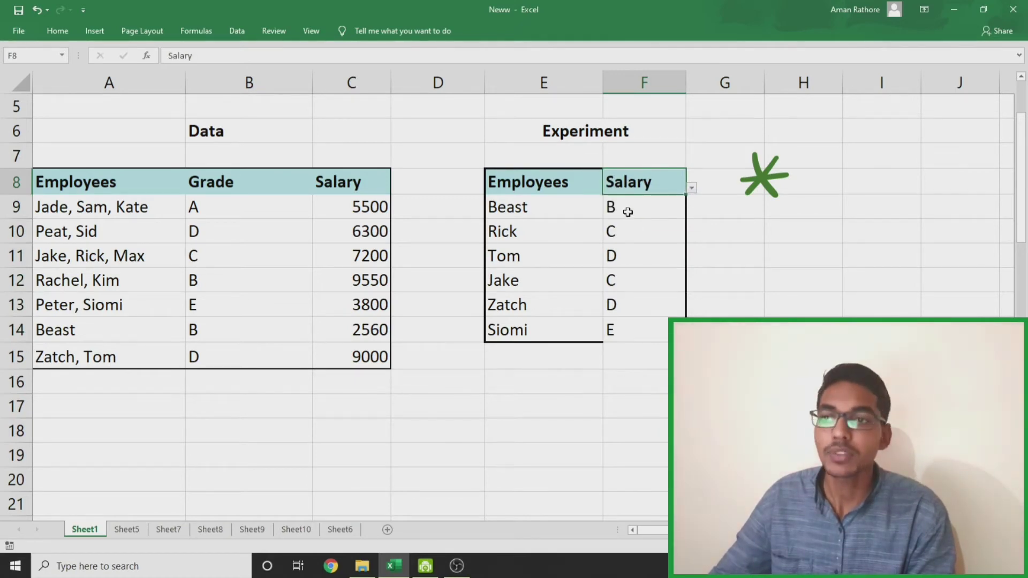
# Change F9's column index to 3 and fill down to F14, returning salaries 2560 through 3800
pyautogui.doubleClick(627, 209)
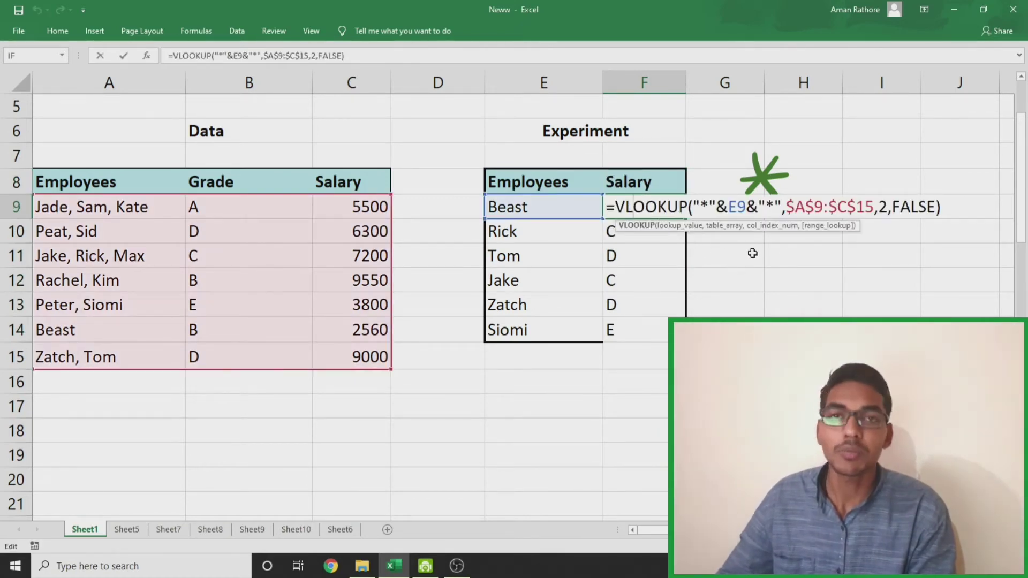
pyautogui.click(890, 209)
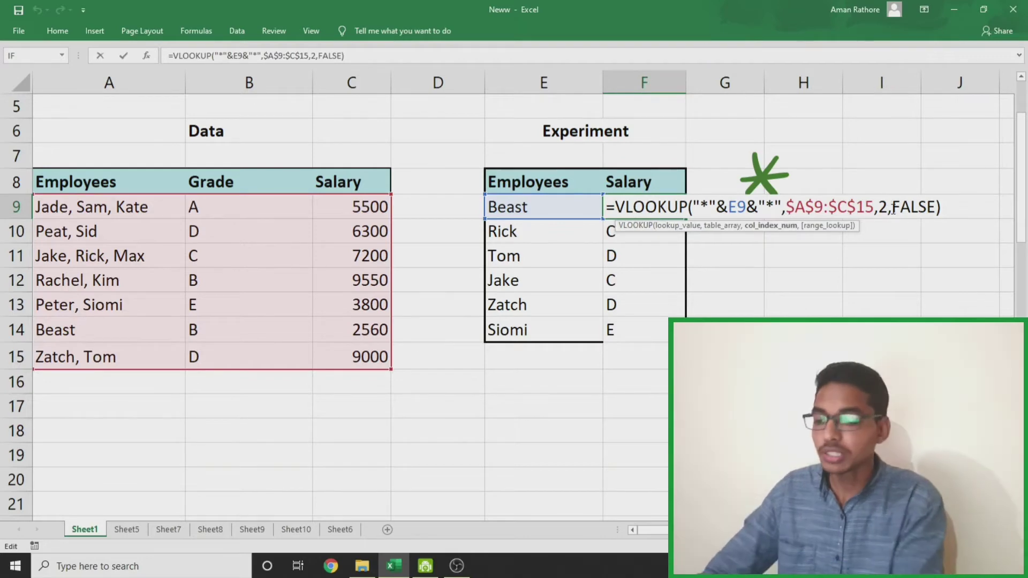
pyautogui.press('BackSpace')
pyautogui.write('3')
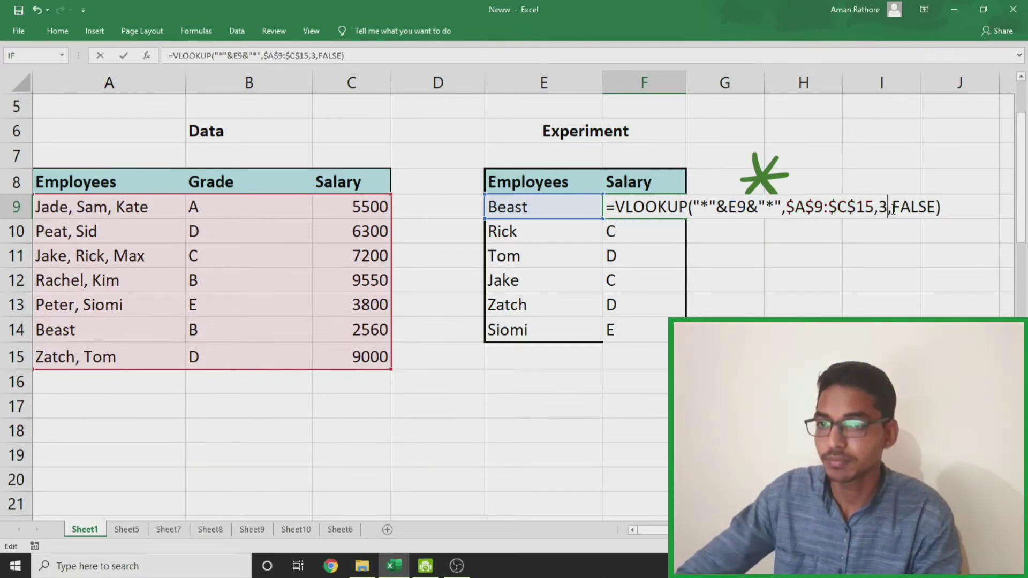
pyautogui.press('Return')
pyautogui.click(654, 209)
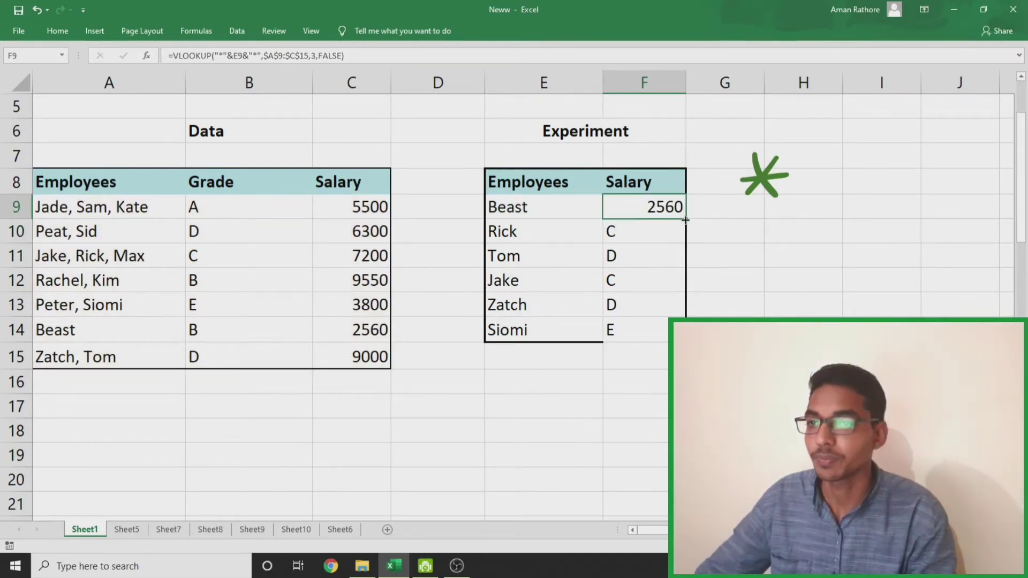
pyautogui.moveTo(685, 219); pyautogui.dragTo(666, 348)
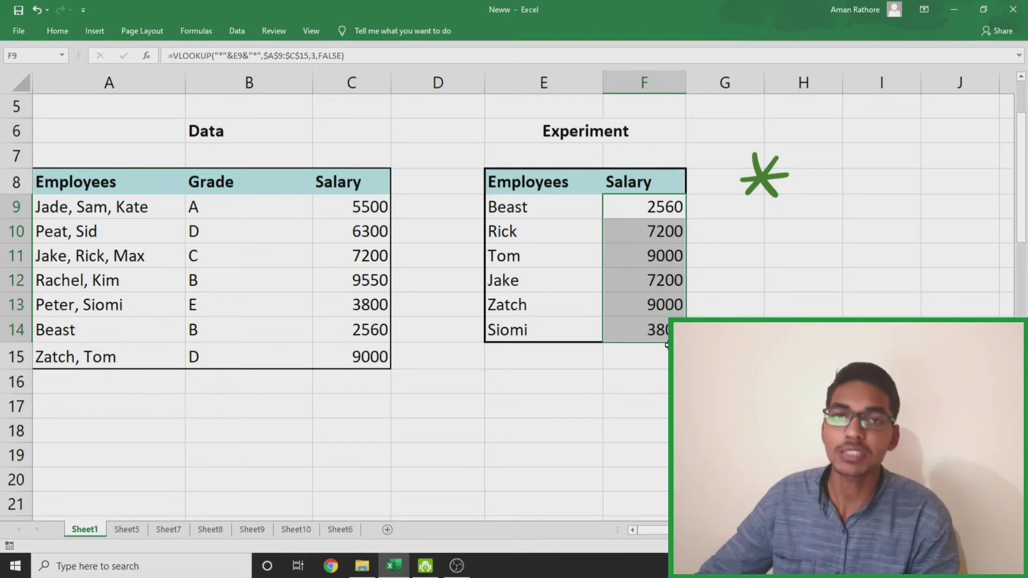
pyautogui.click(642, 354)
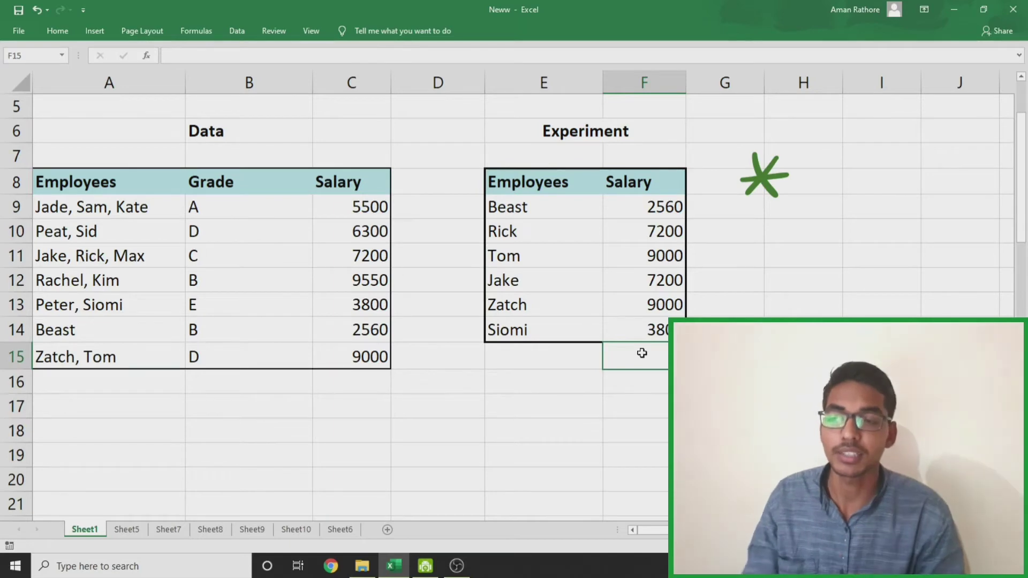
# Scroll down to the EMP-prefixed Data table and select Zatch's ID cell E30
pyautogui.scroll(-1, 645, 308)
pyautogui.scroll(-5, 646, 310)
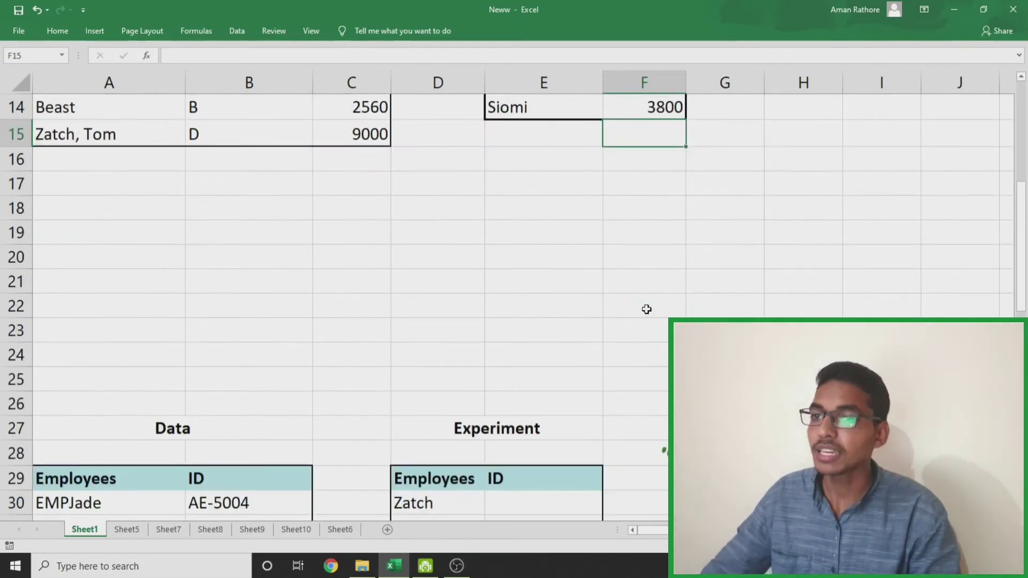
pyautogui.scroll(-1, 646, 309)
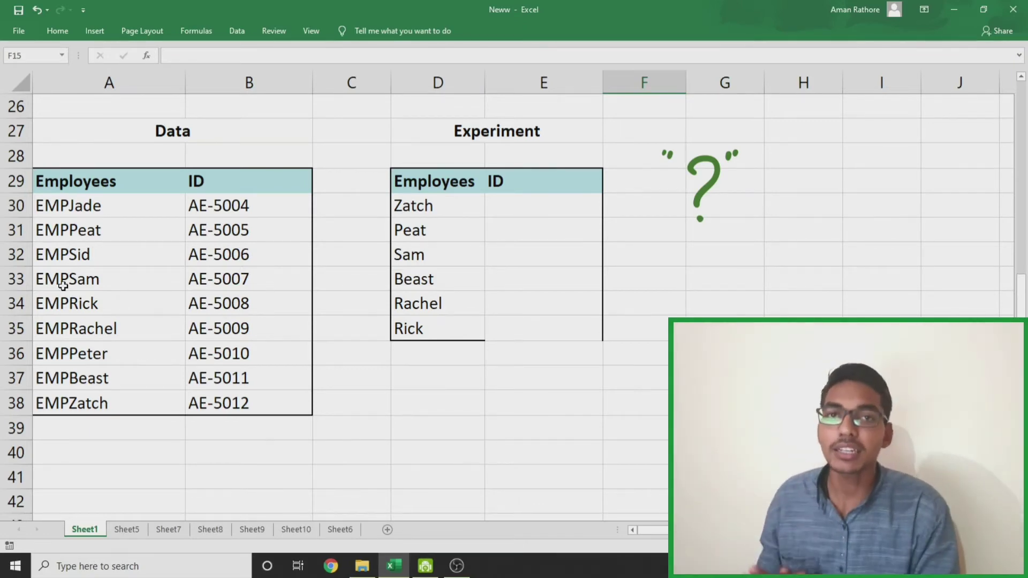
pyautogui.click(546, 200)
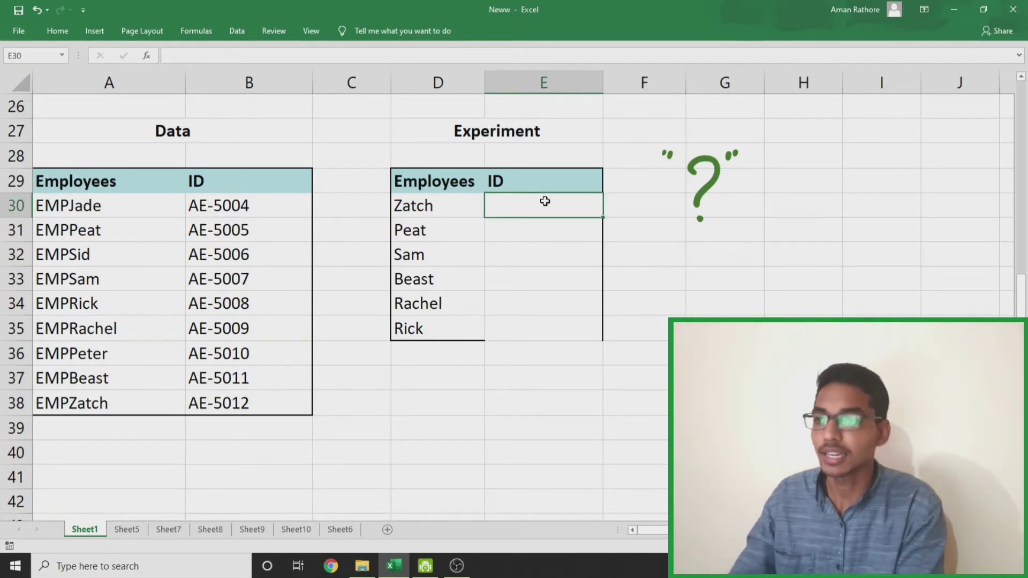
# Start =VLOOKUP(D30,A30:B38 in E30, using Zatch in D30 as the lookup value
pyautogui.write('=')
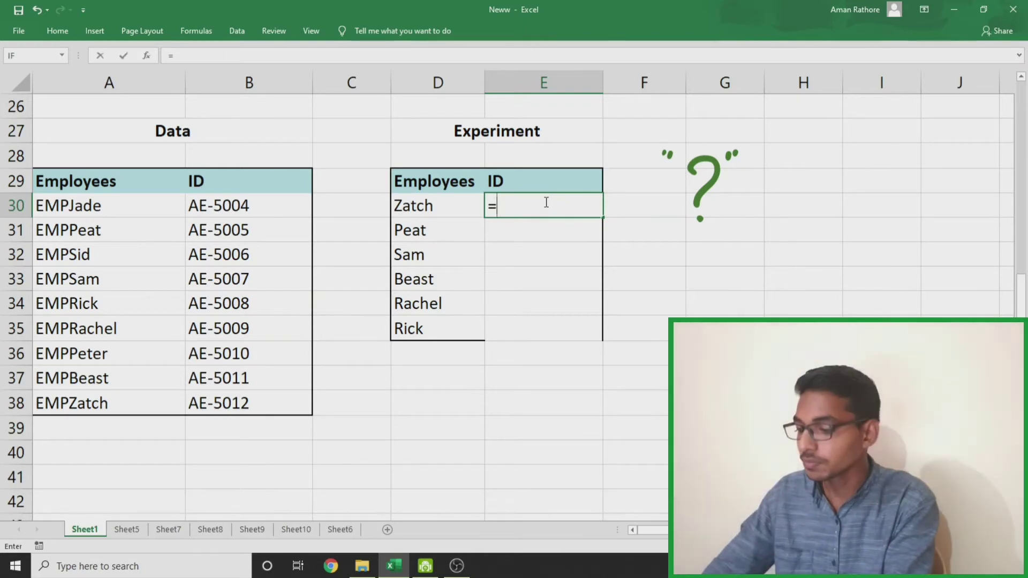
pyautogui.write('vloo')
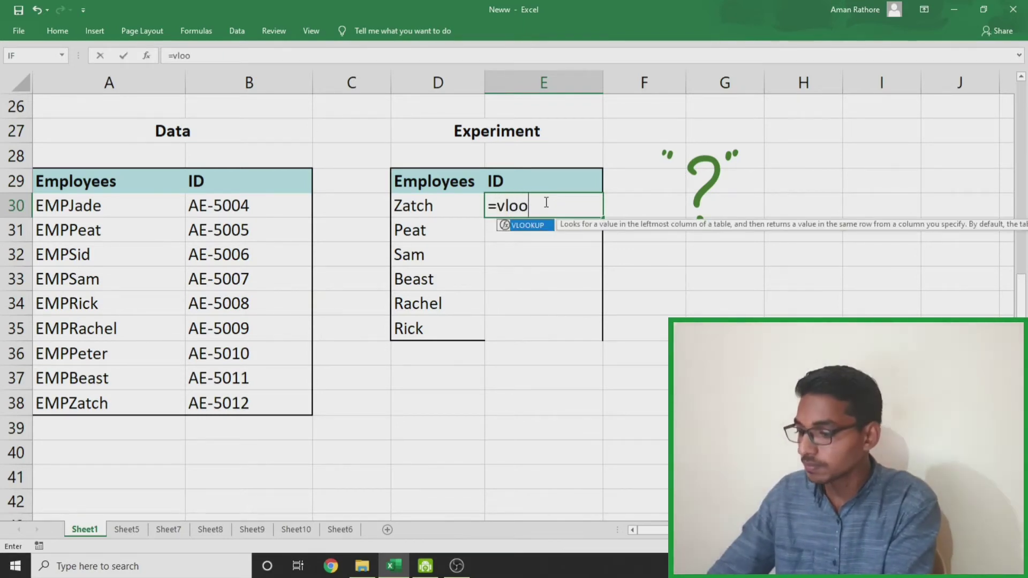
pyautogui.press('Tab')
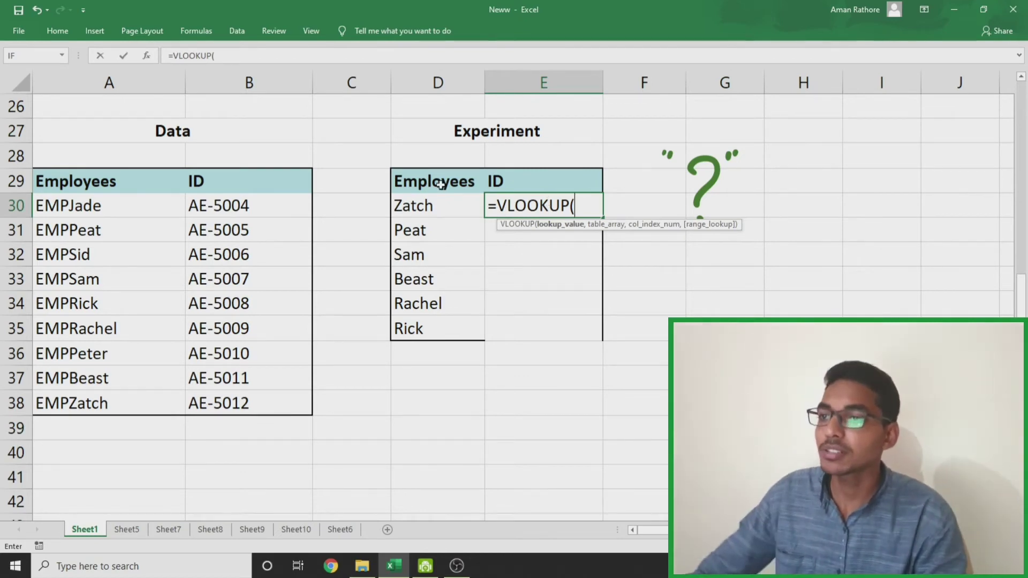
pyautogui.click(421, 202)
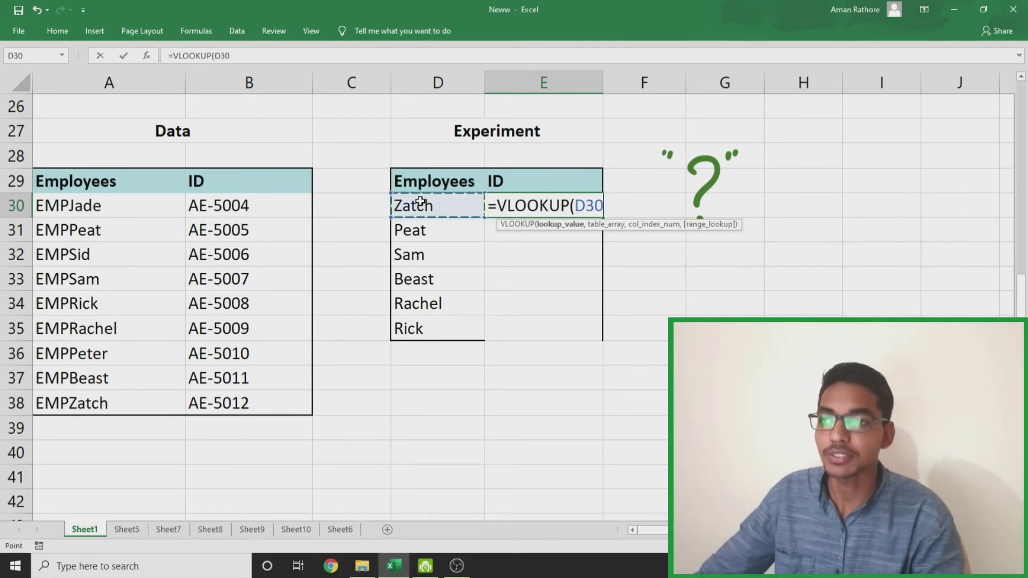
pyautogui.write(',')
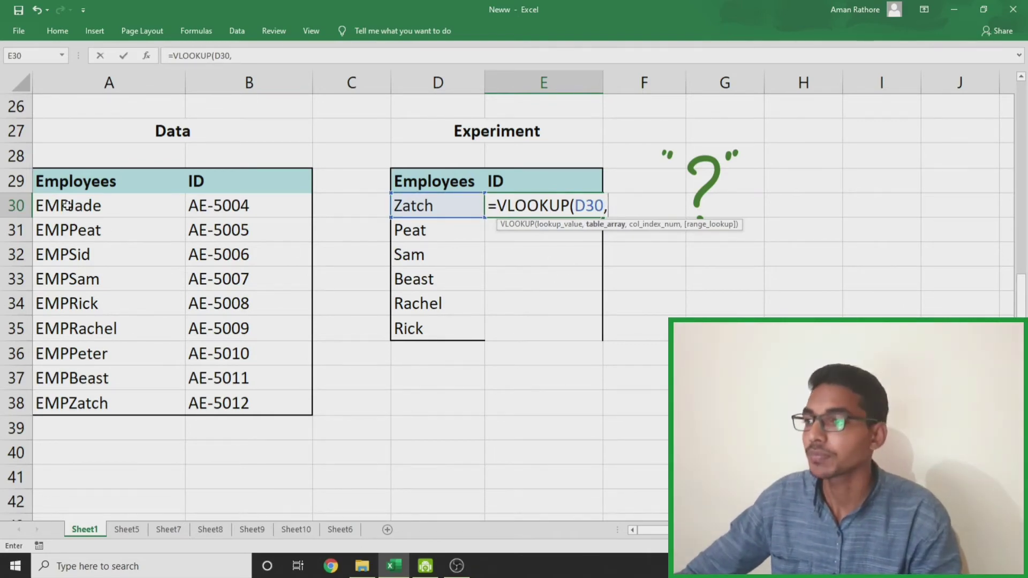
pyautogui.moveTo(63, 212); pyautogui.dragTo(265, 399)
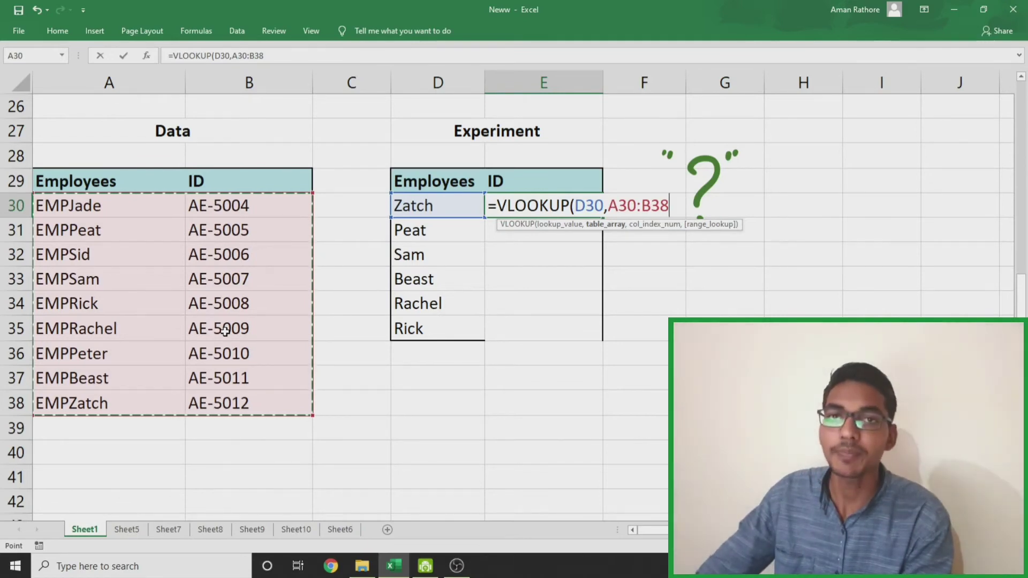
# Finish E30 as =VLOOKUP(D30,$A$30:$B$38,2,false), which returns #N/A for Zatch
pyautogui.press('F4')
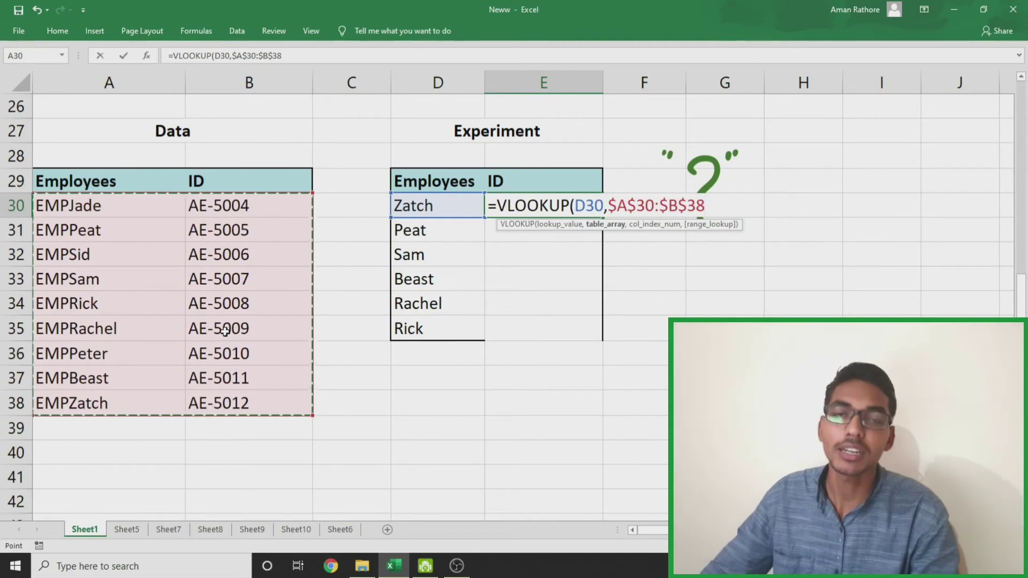
pyautogui.write(',')
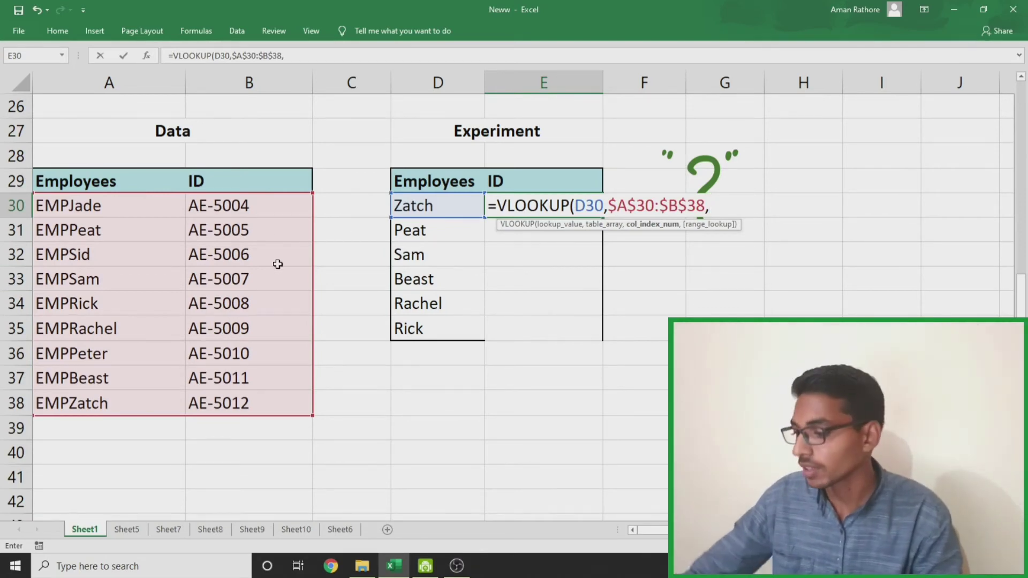
pyautogui.write('2')
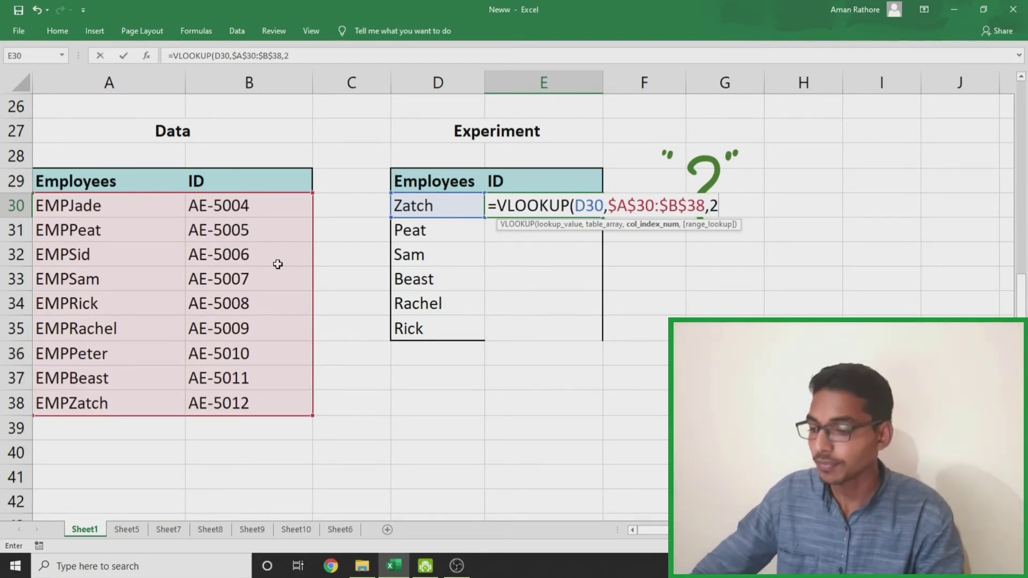
pyautogui.write(',')
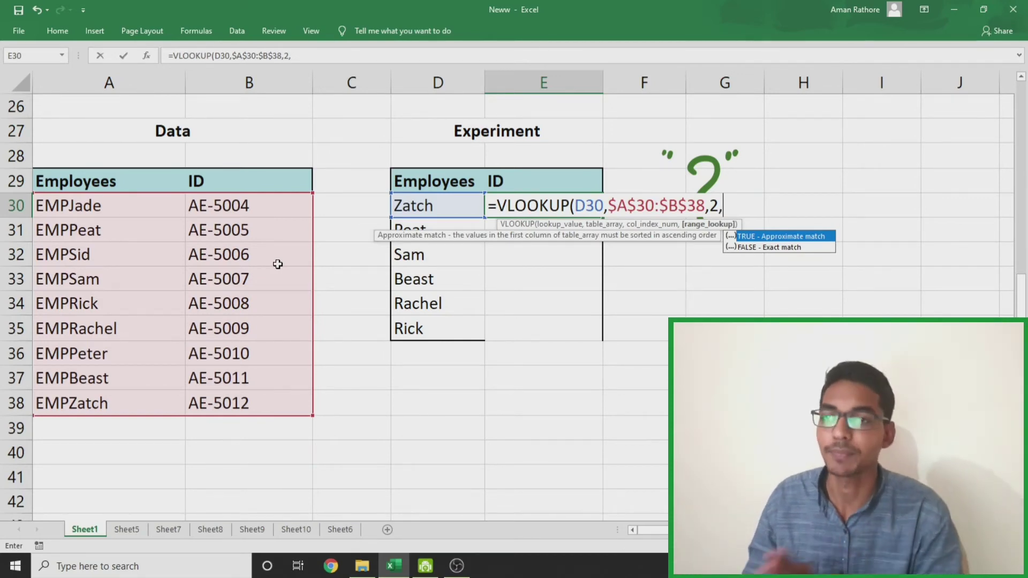
pyautogui.write('fals')
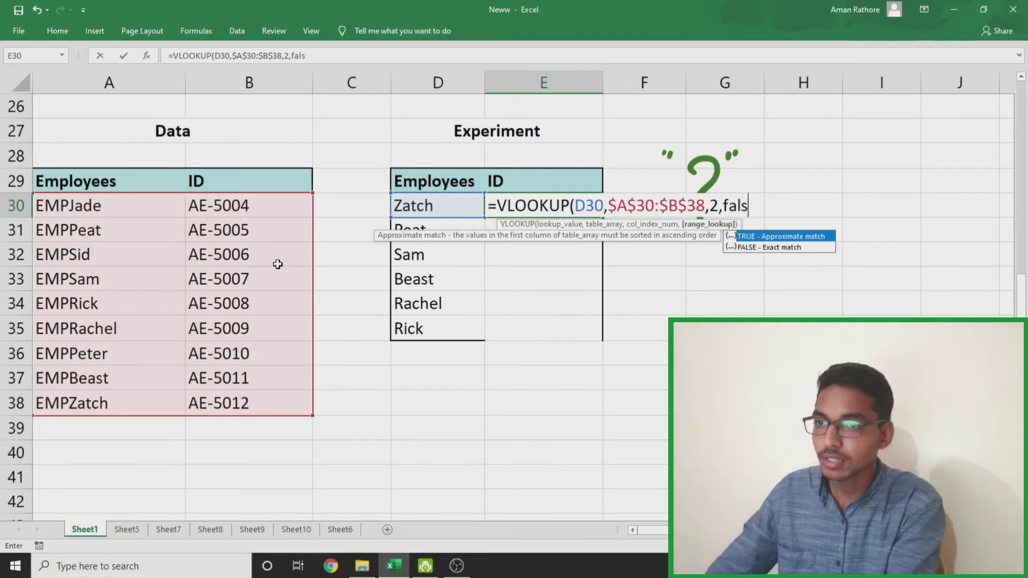
pyautogui.write('e)')
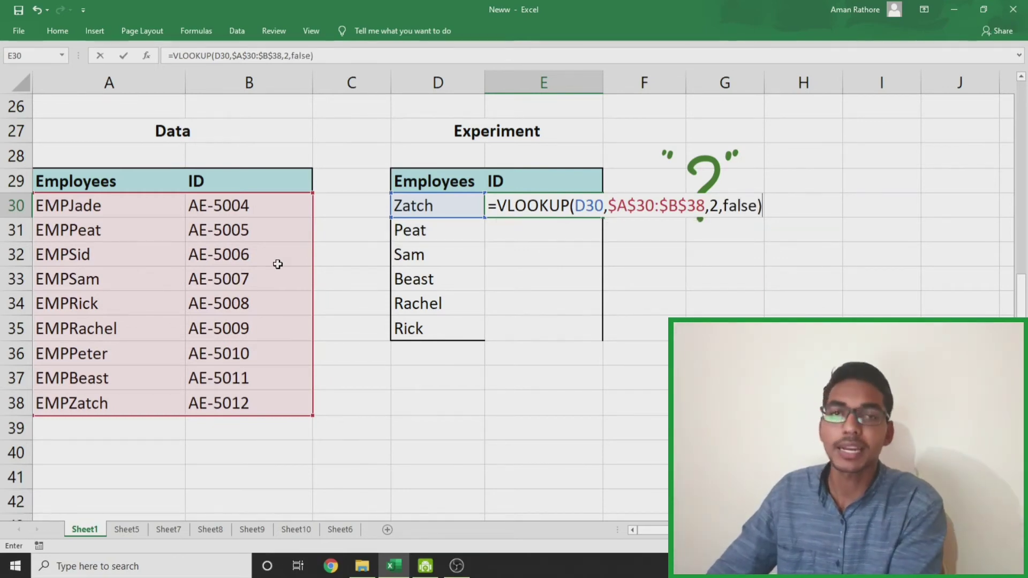
pyautogui.hotkey('ctrl', 'Return')
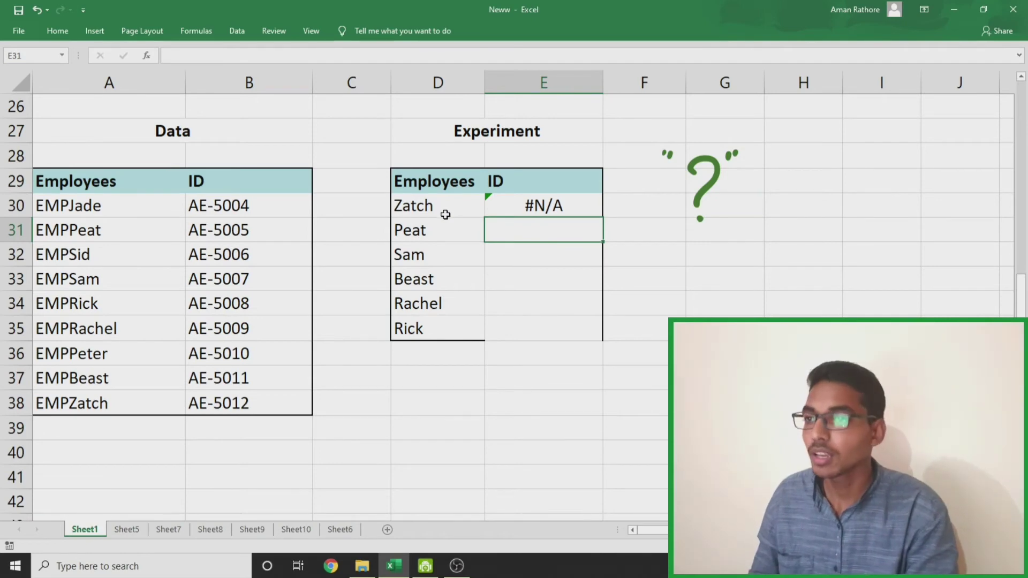
# Change D30 to ???Zatch so the lookup finds AE-5012
pyautogui.doubleClick(402, 208)
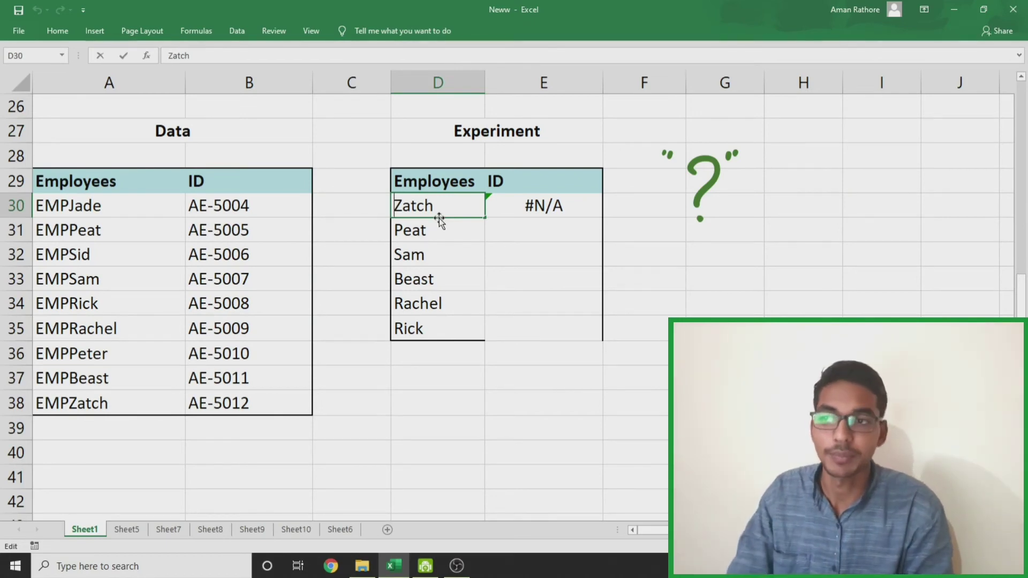
pyautogui.write('???')
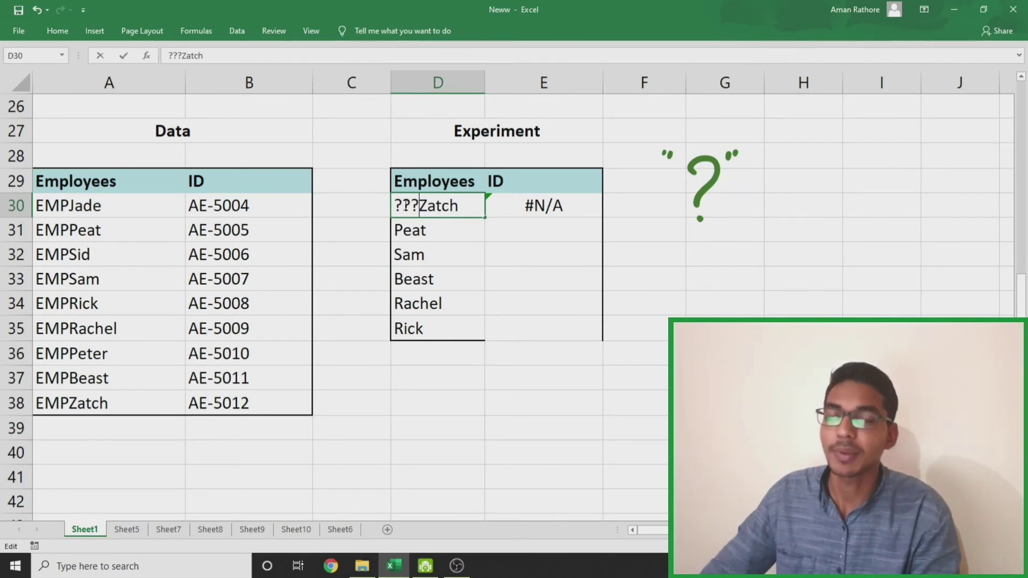
pyautogui.click(420, 231)
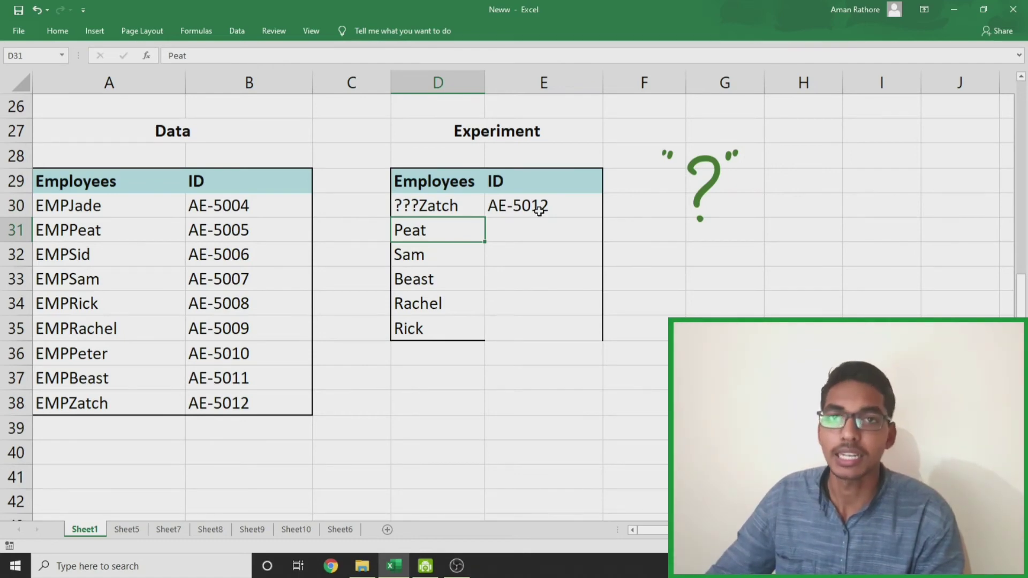
# Remove the question marks to restore D30 to plain Zatch
pyautogui.click(423, 204)
pyautogui.doubleClick(424, 205)
pyautogui.press('BackSpace')
pyautogui.press('BackSpace')
pyautogui.press('BackSpace')
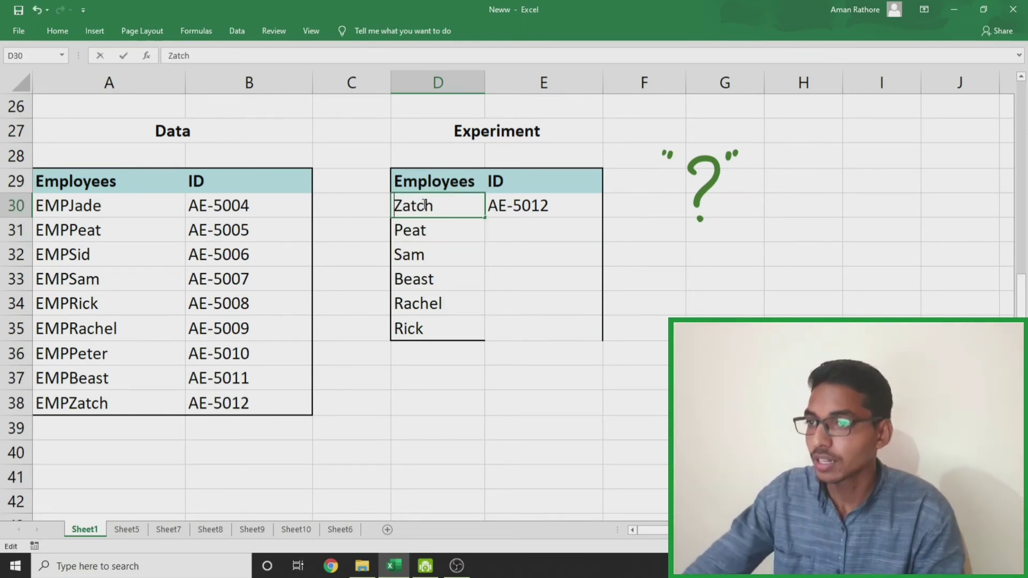
pyautogui.click(559, 223)
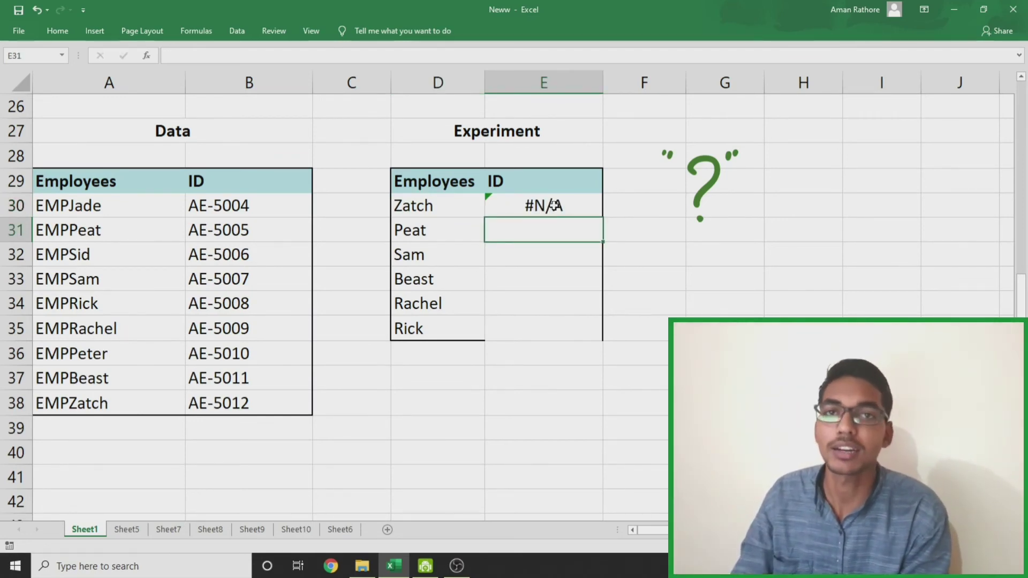
pyautogui.doubleClick(555, 206)
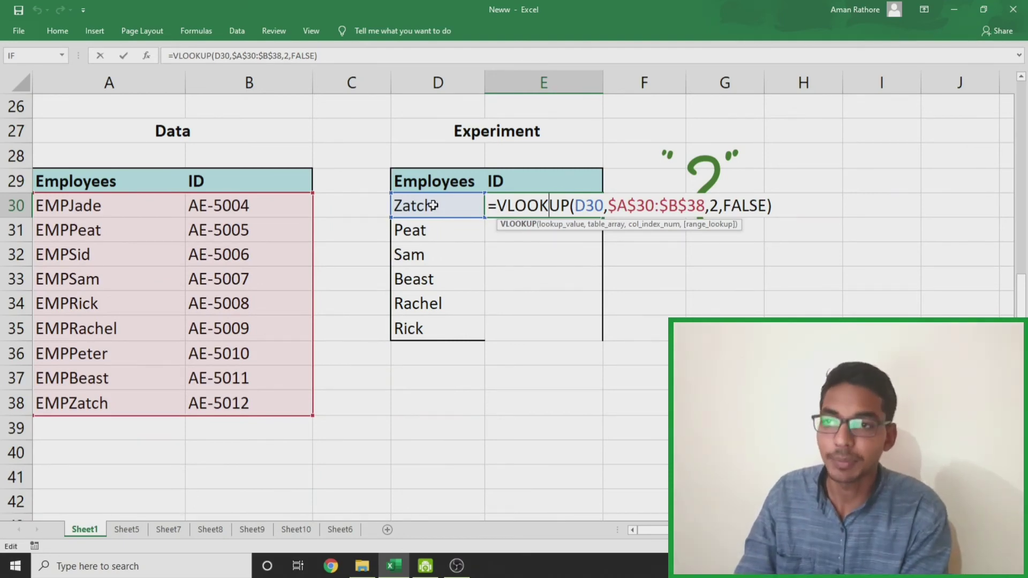
# Insert "???"& before D30 in the E30 formula so Zatch returns AE-5012
pyautogui.click(580, 204)
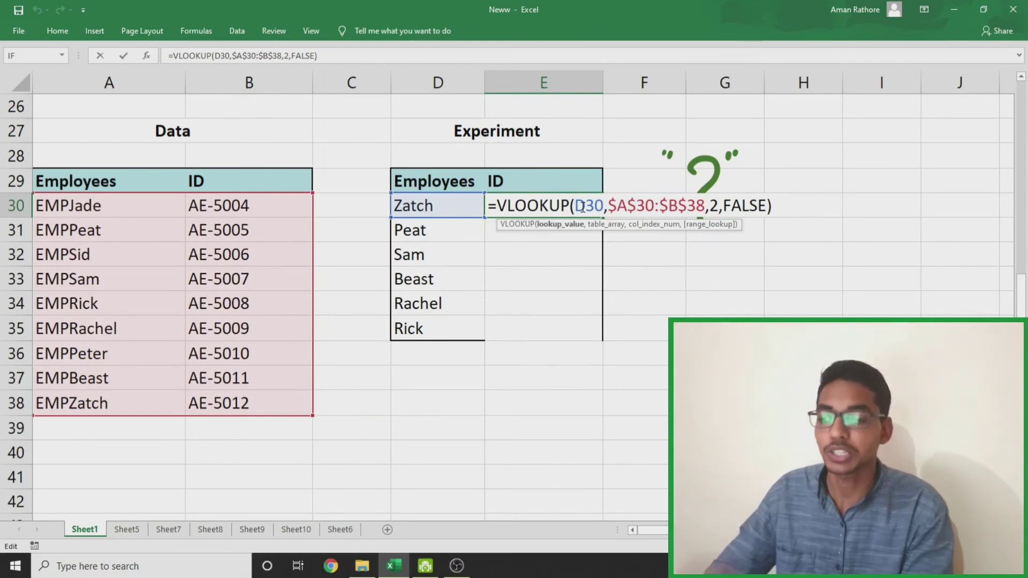
pyautogui.write('"')
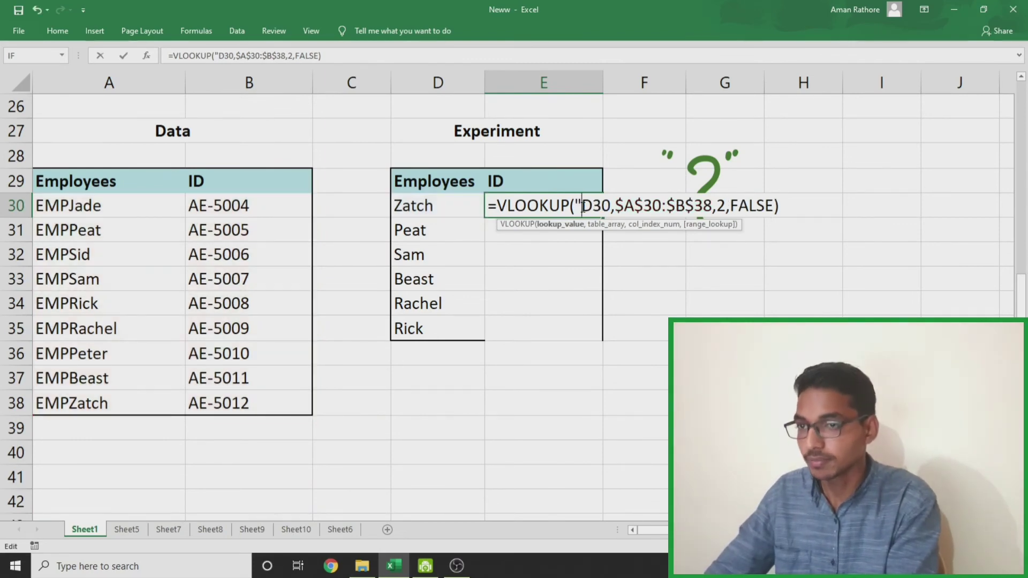
pyautogui.write('???')
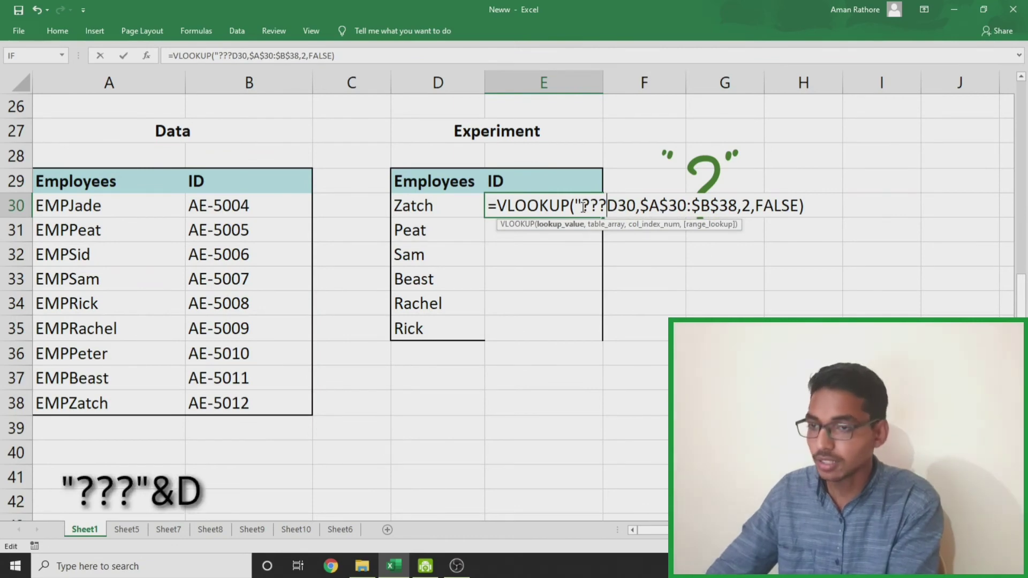
pyautogui.write('"')
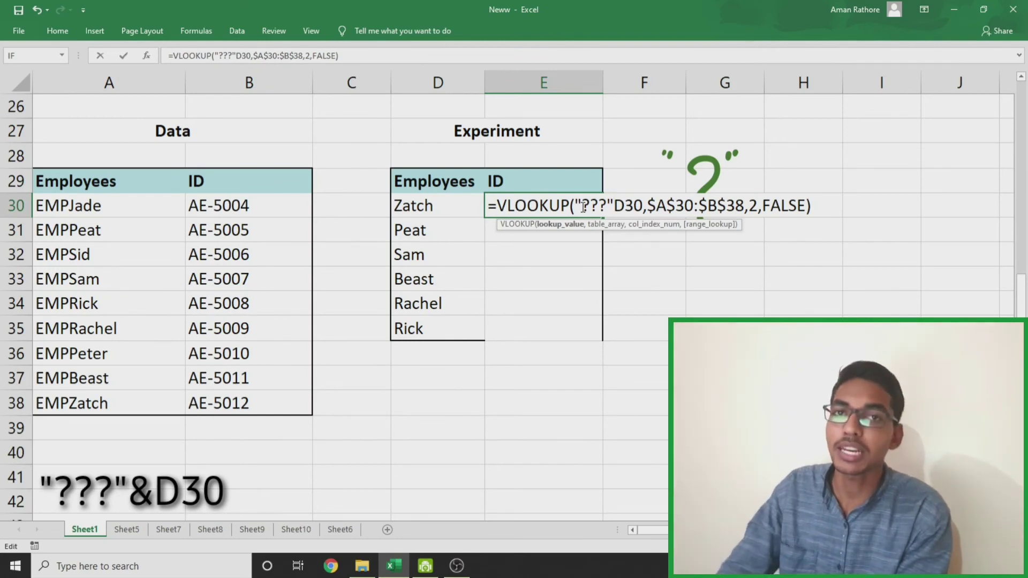
pyautogui.write('&')
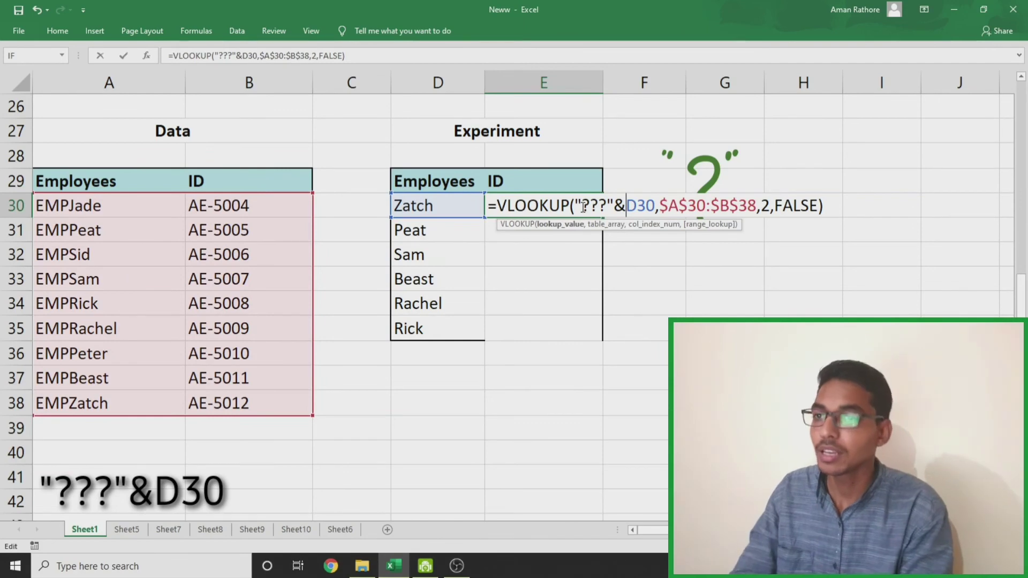
pyautogui.click(792, 204)
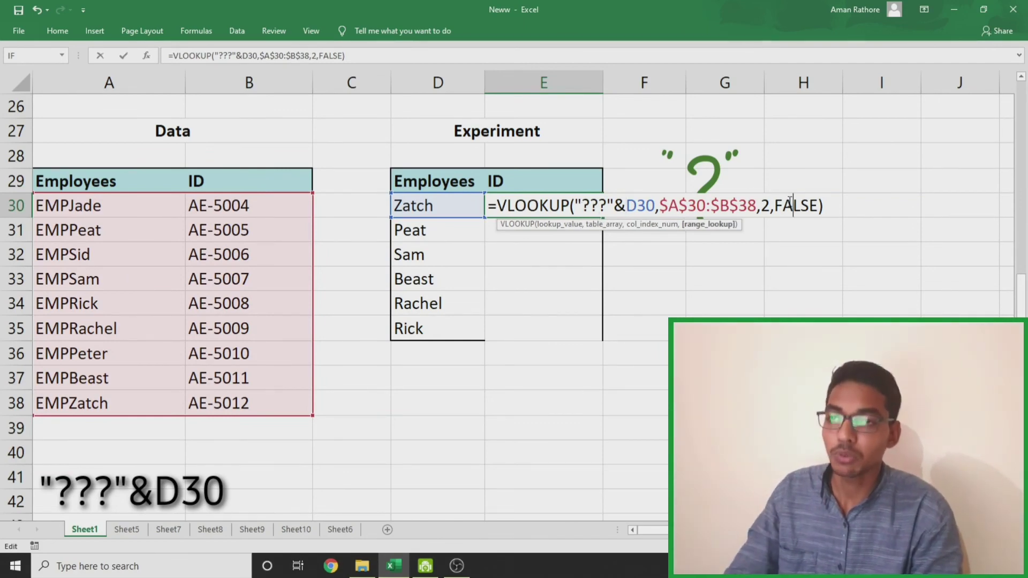
pyautogui.press('Return')
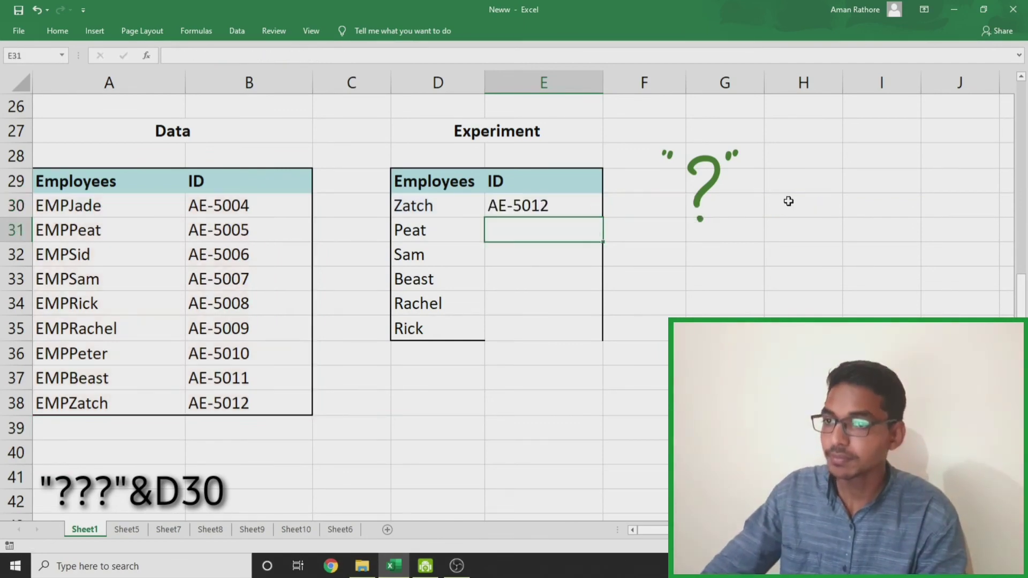
pyautogui.click(520, 207)
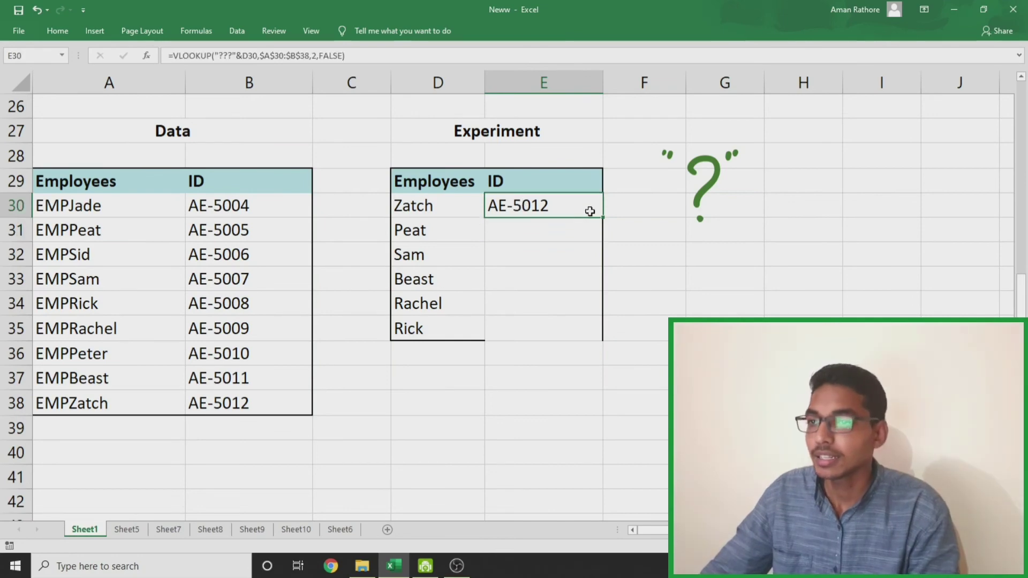
# Fill the E30 wildcard ID lookup down to E35, returning AE-5012 through AE-5008
pyautogui.moveTo(605, 216); pyautogui.dragTo(589, 330)
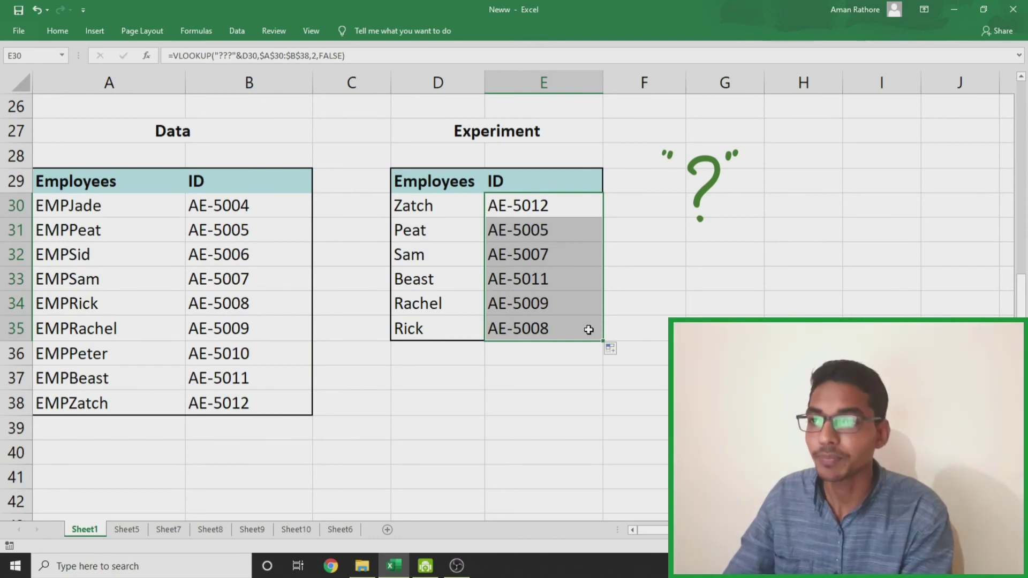
pyautogui.click(607, 133)
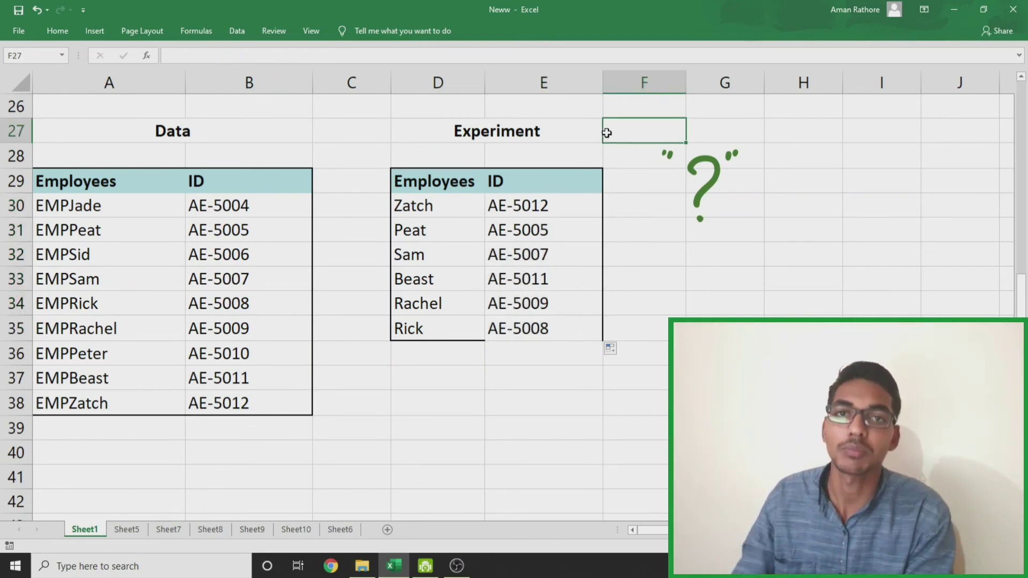